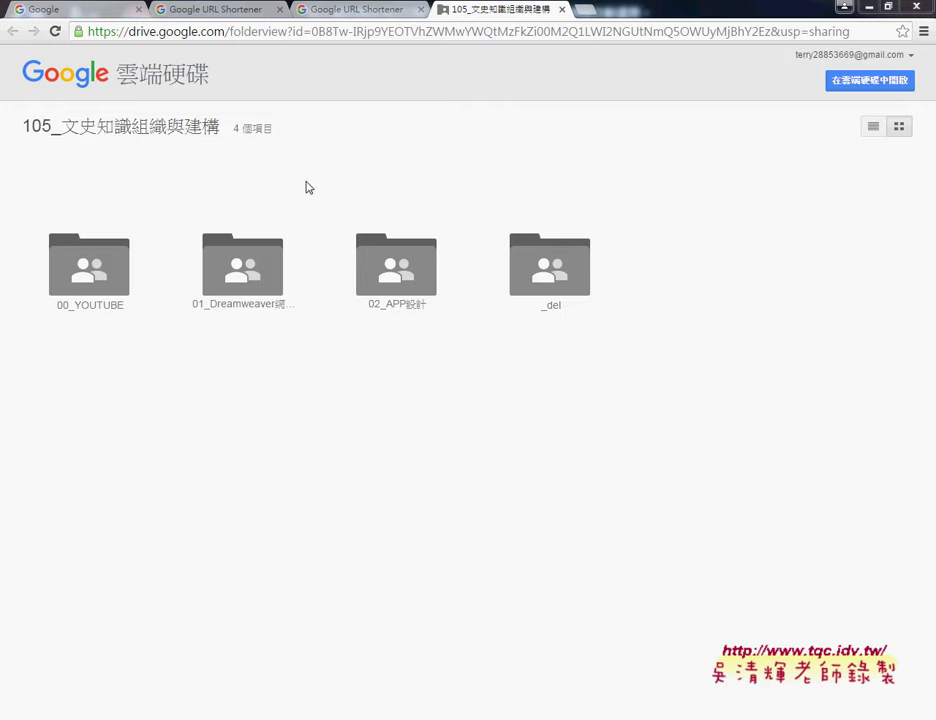
Step: Review goo.gl/XK8GWG's month of analytics: 188 clicks by referrer, browser, country and platform
click(215, 10)
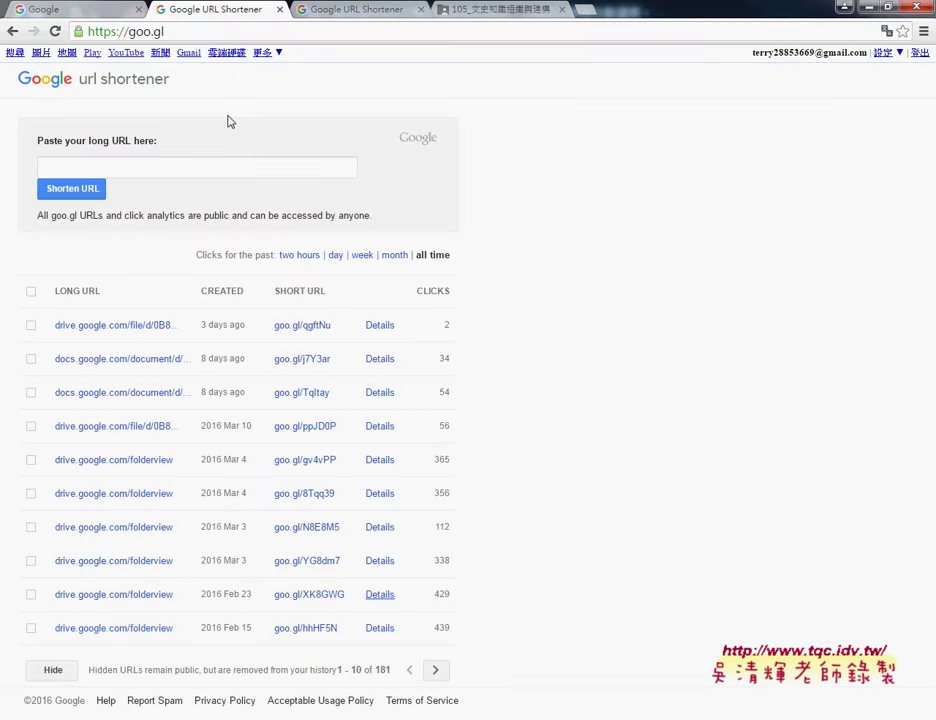
click(357, 12)
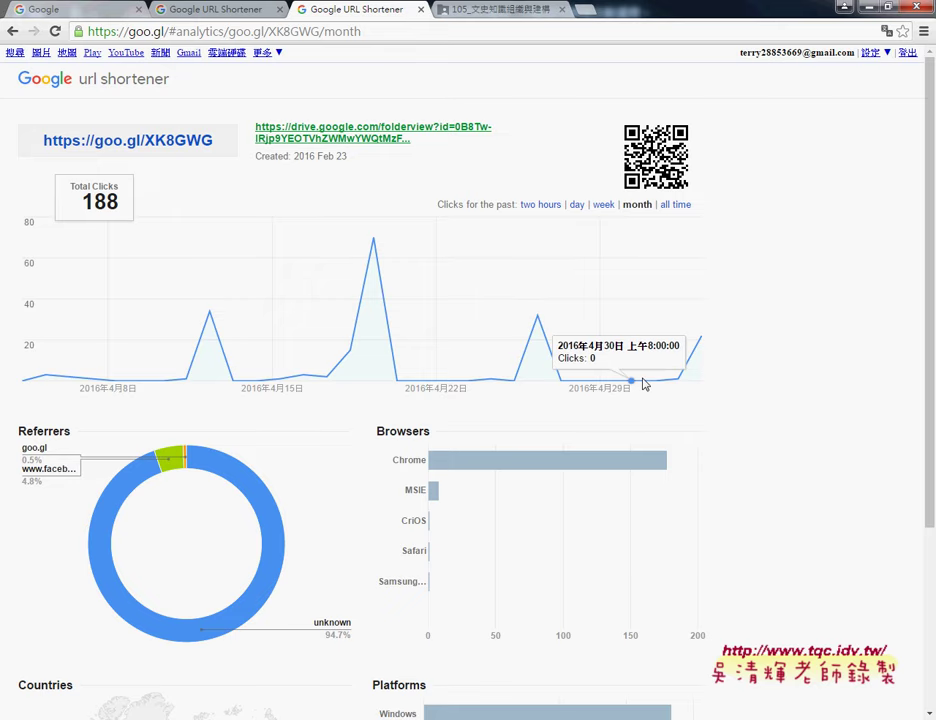
mouse_move(673, 384)
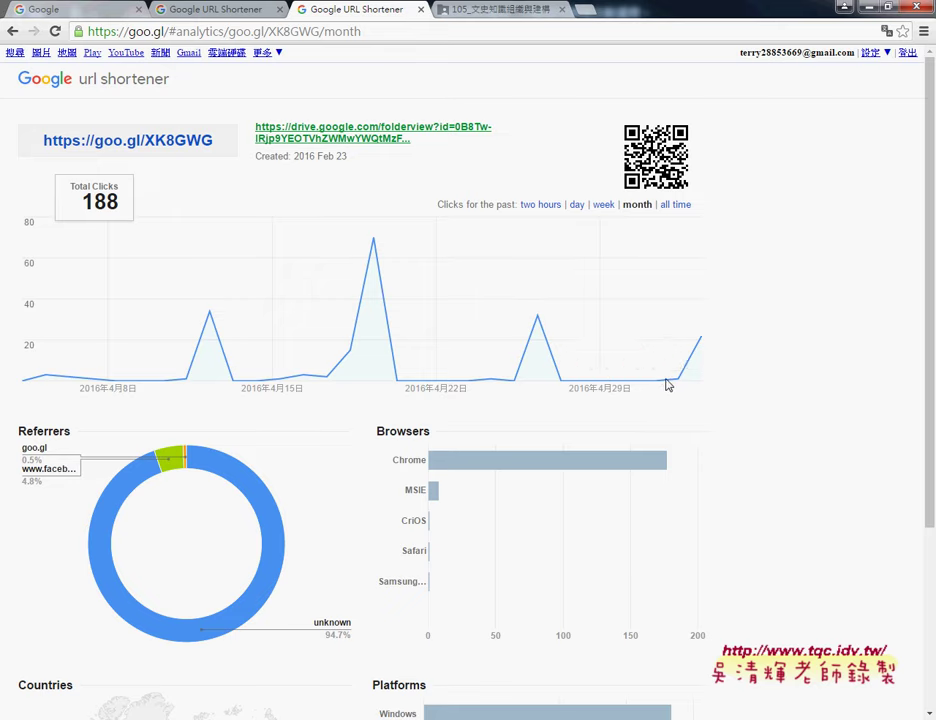
mouse_move(703, 340)
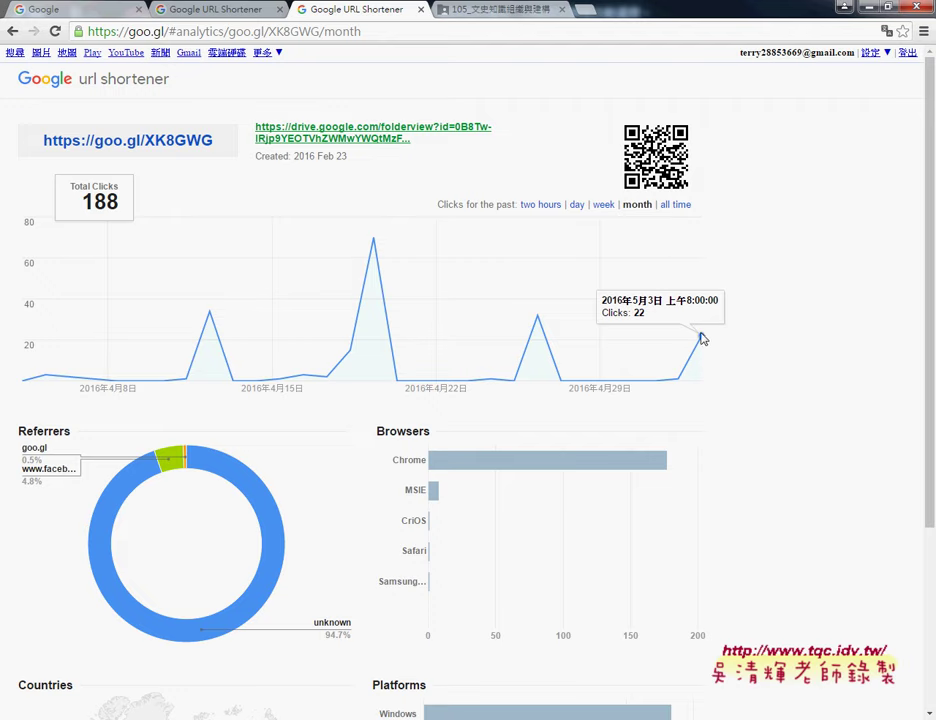
mouse_move(538, 320)
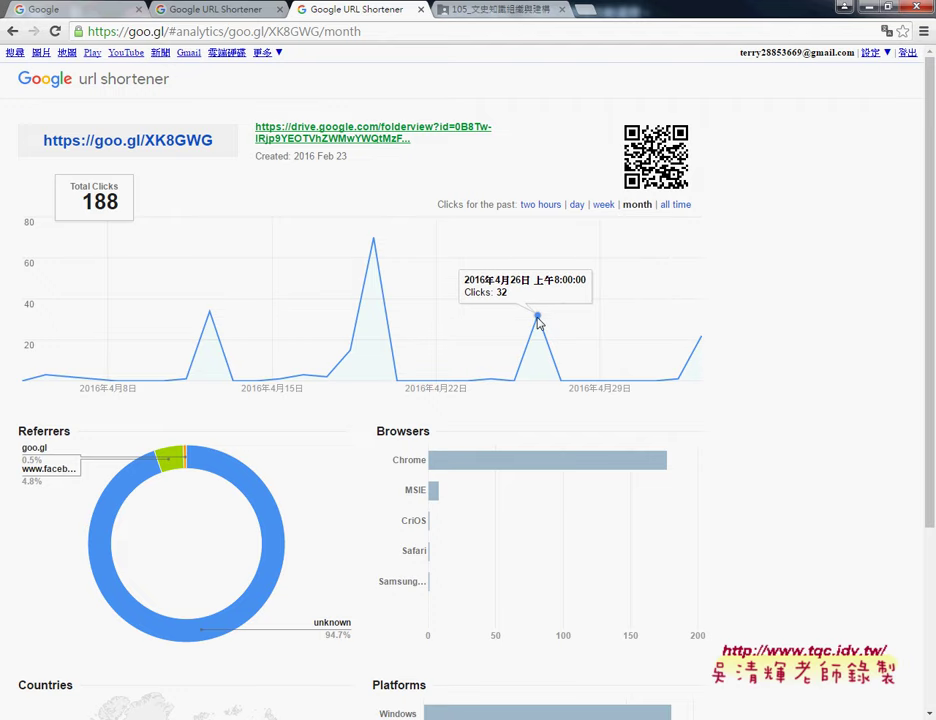
mouse_move(373, 242)
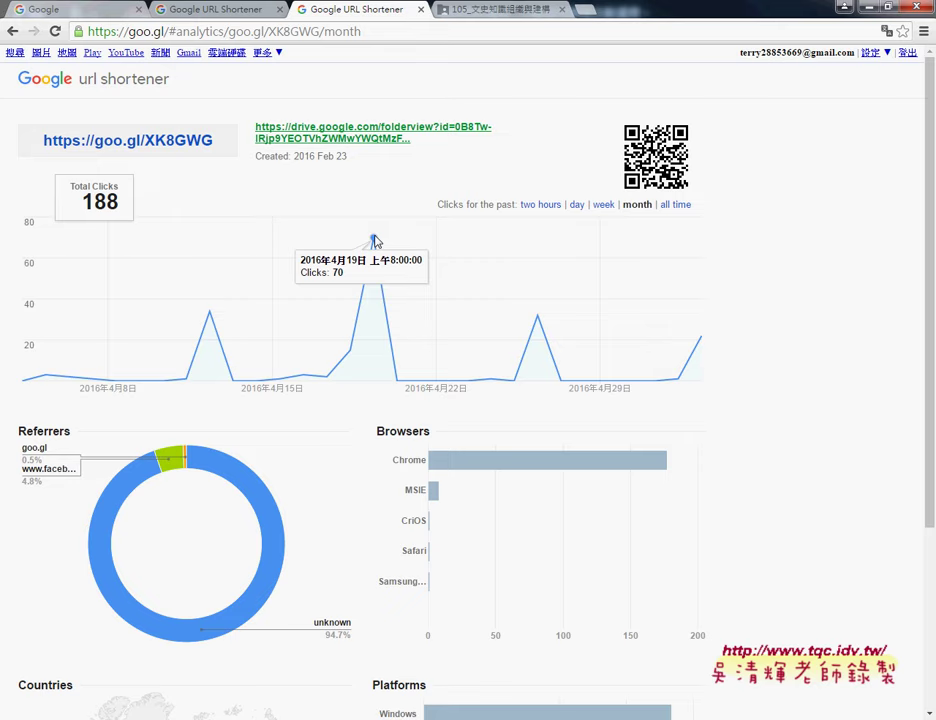
mouse_move(349, 355)
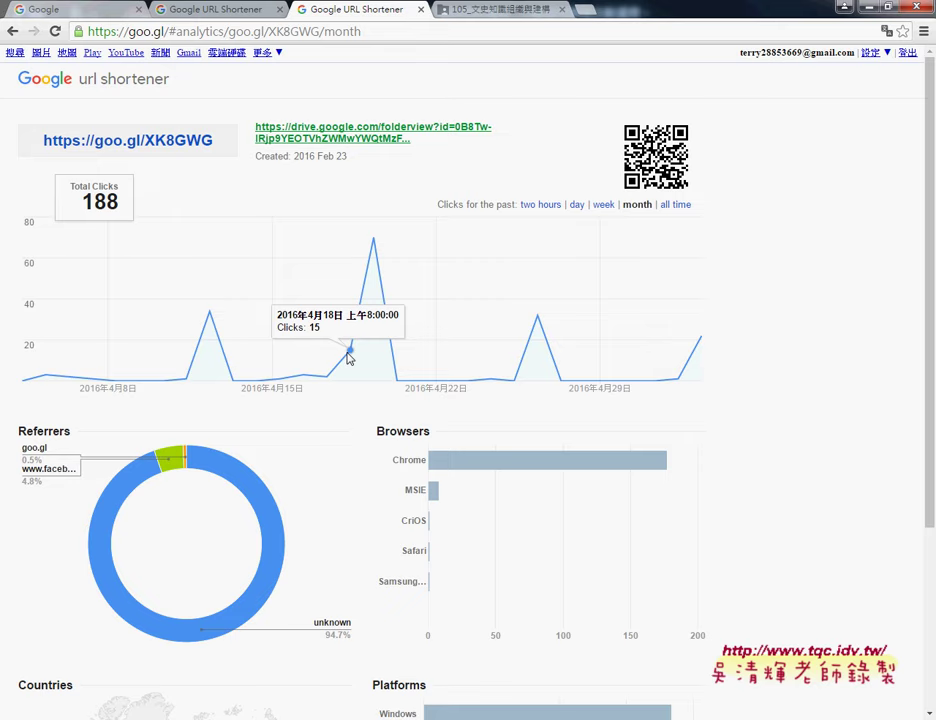
scroll(450, 329, down, 2)
scroll(452, 329, down, 1)
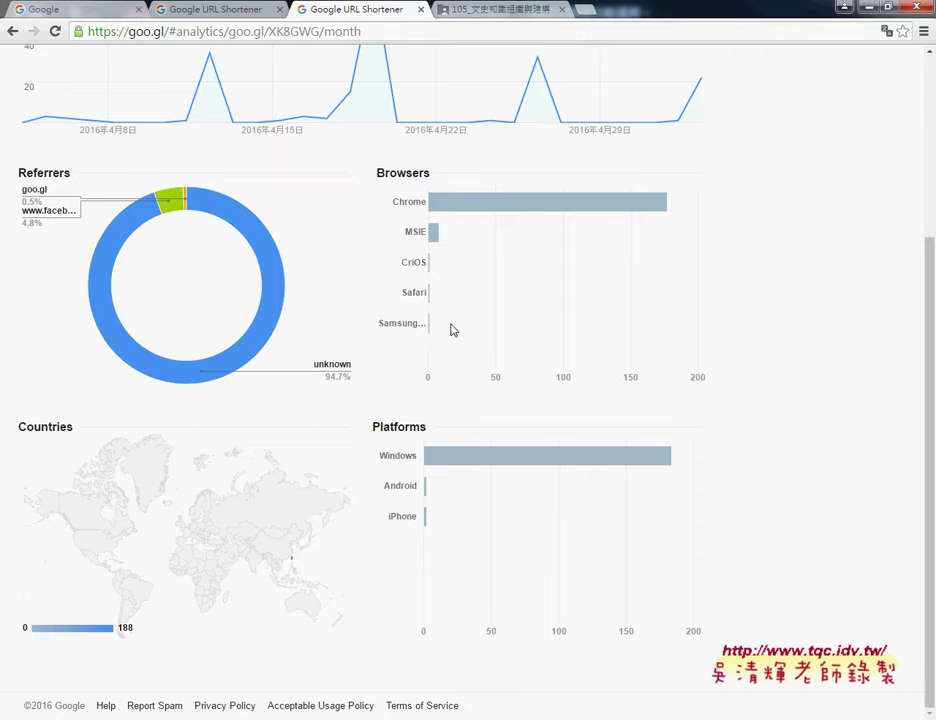
Step: Go into 02_APP設計 in Drive's list view, then into 00_如何註冊PHONEGAP帳號
click(478, 10)
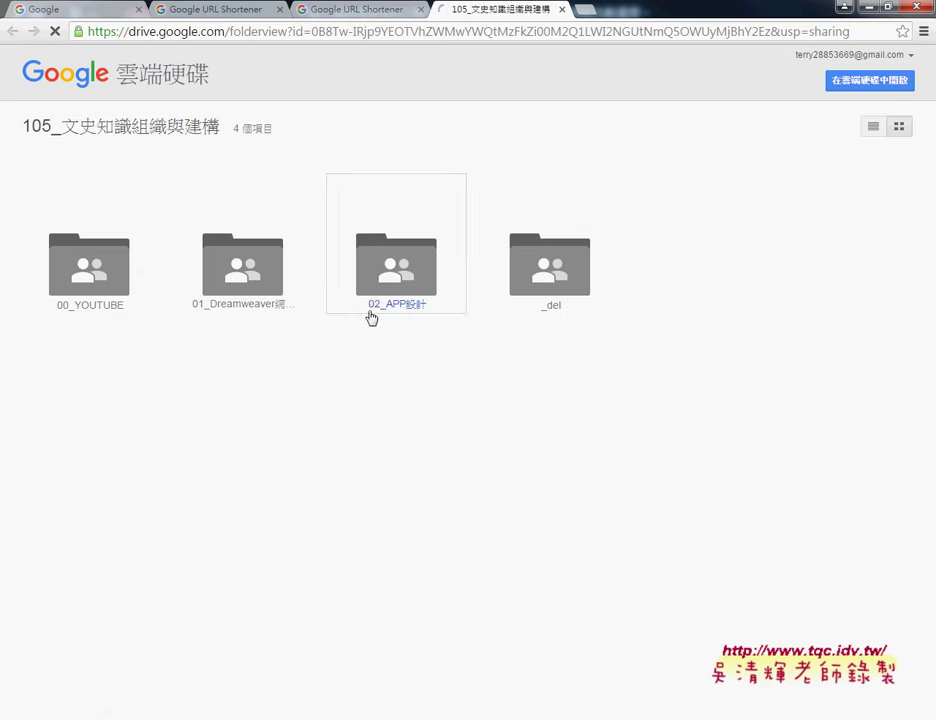
click(376, 316)
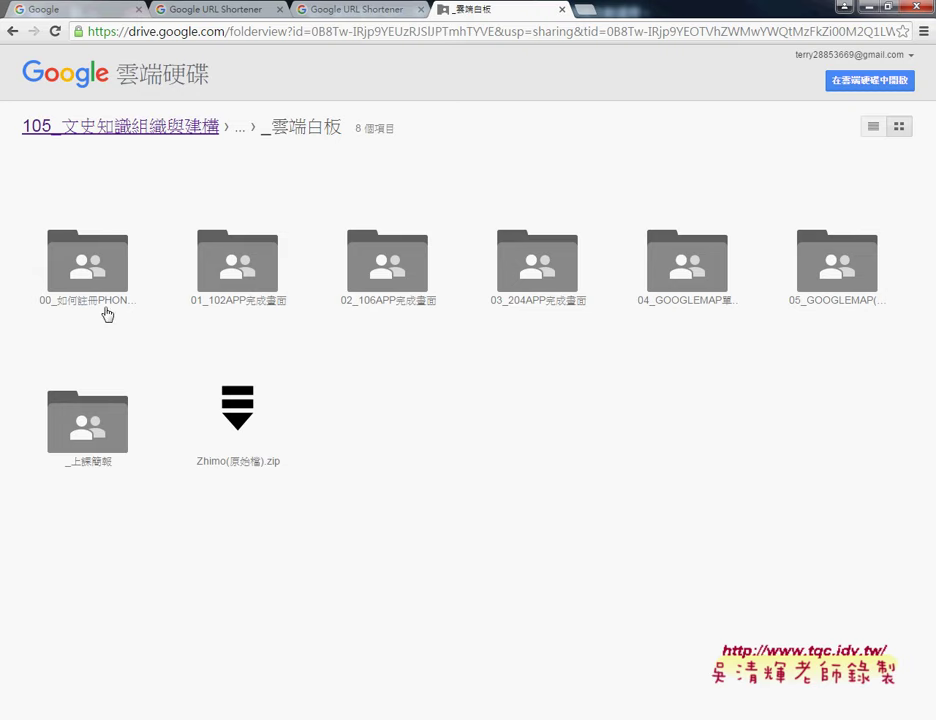
click(873, 126)
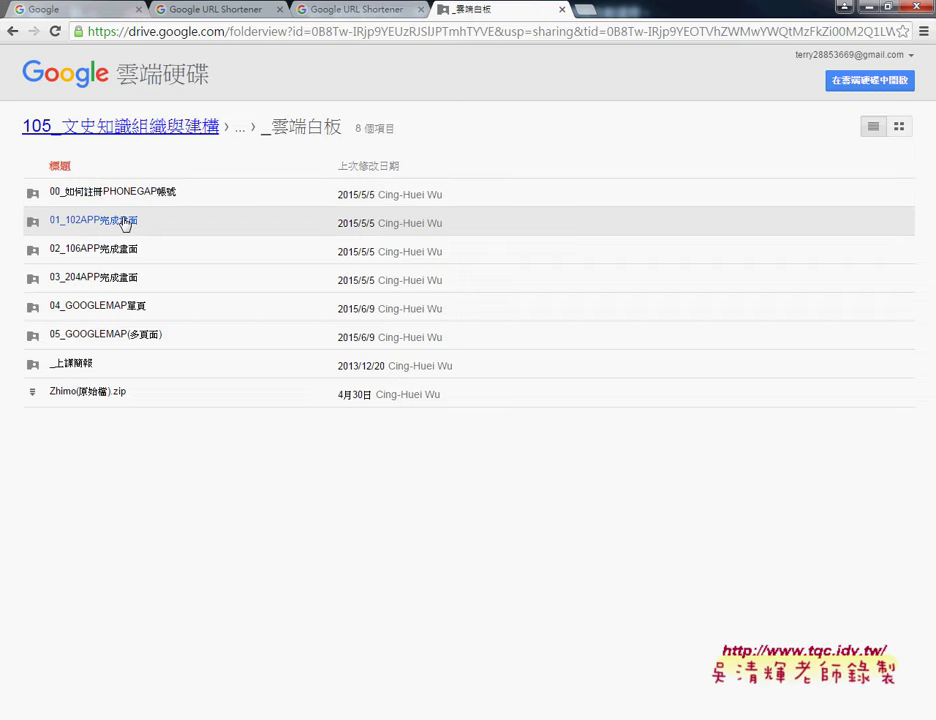
click(132, 194)
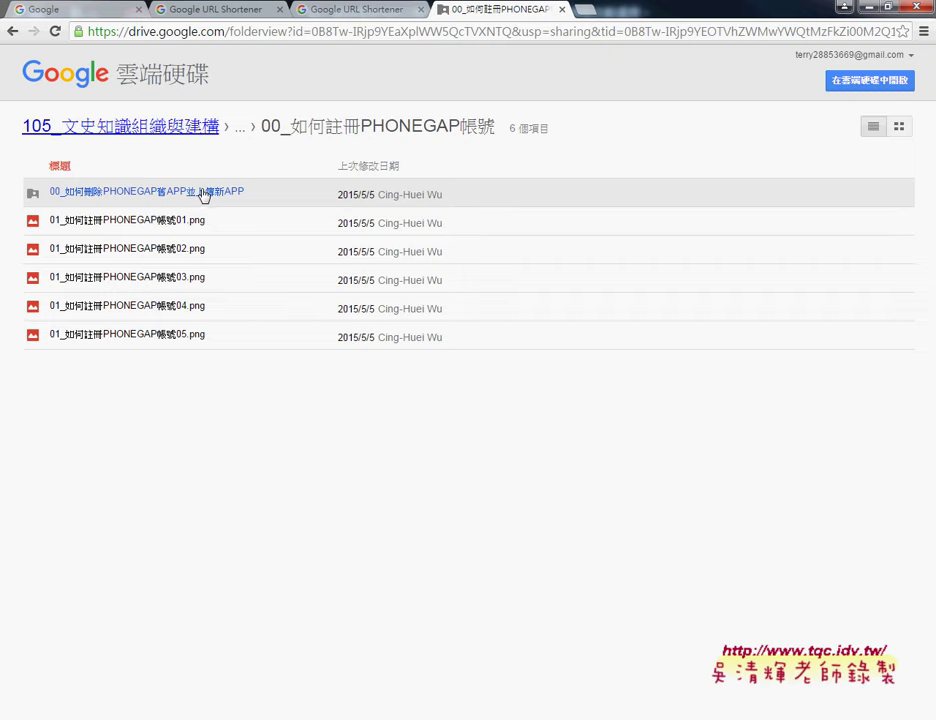
Step: Enter 00_如何刪除PHONEGAP舊APP並上傳新APP and preview 06_如何刪除PHONEGAP舊APP並上傳新APP01.png
click(202, 196)
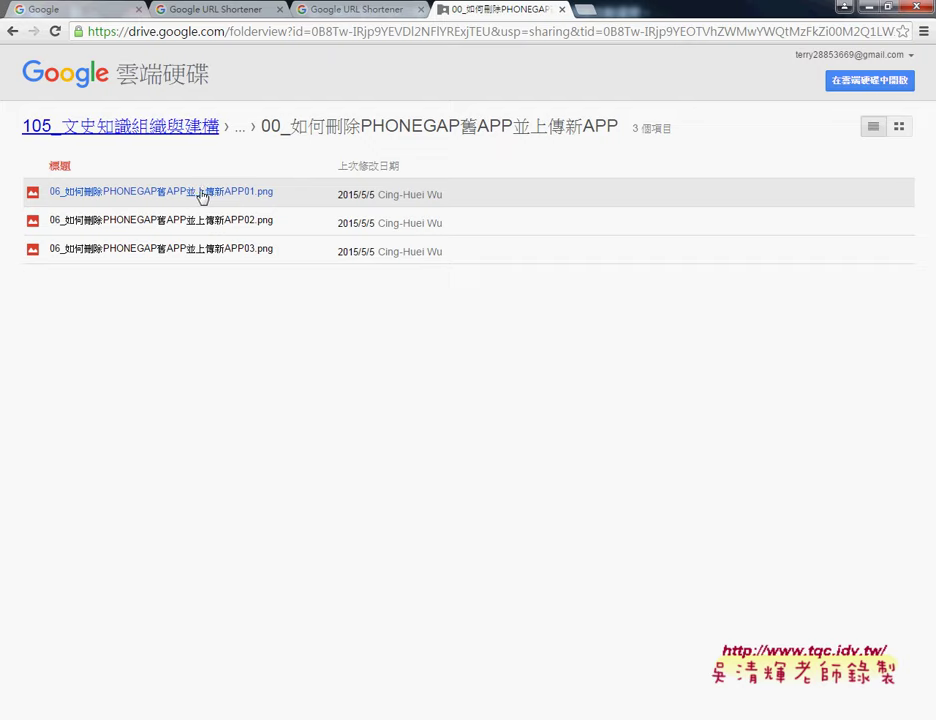
click(206, 196)
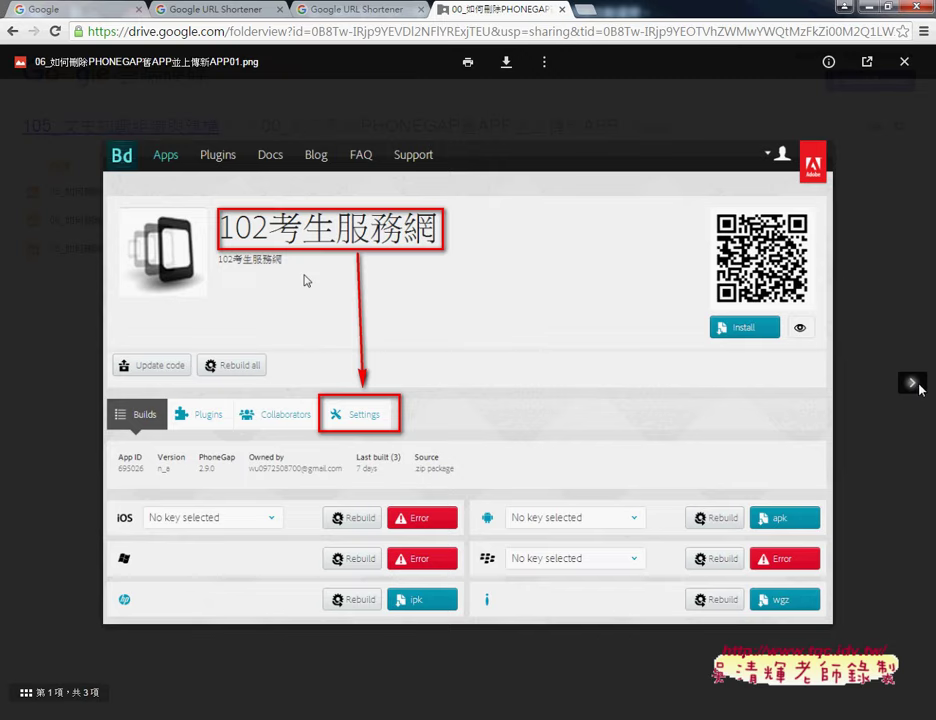
Step: View the second and third deletion screenshots, then close the preview
click(912, 383)
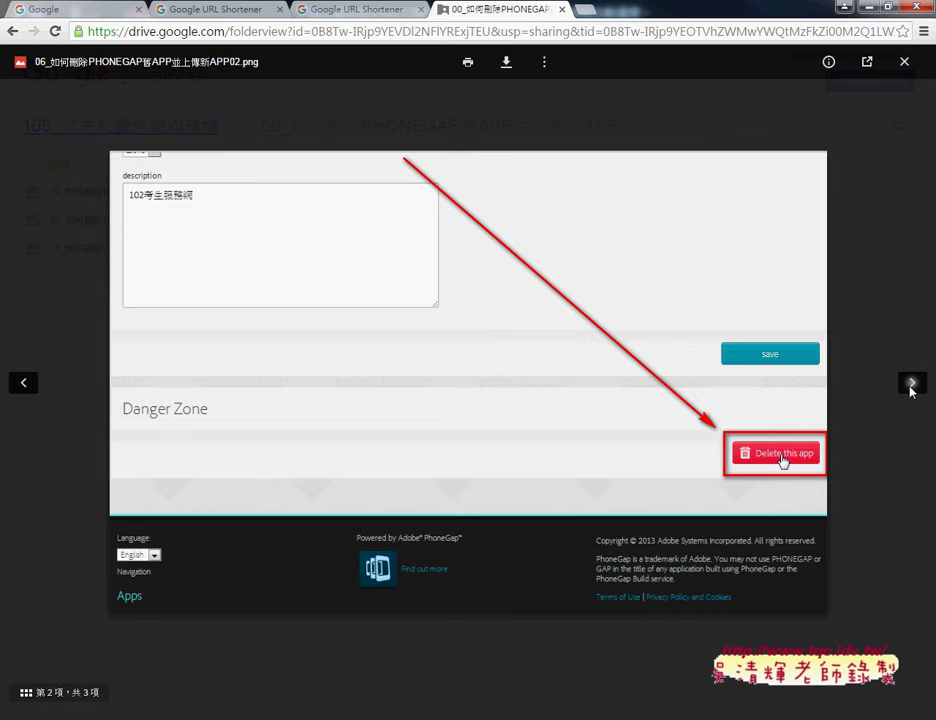
click(912, 385)
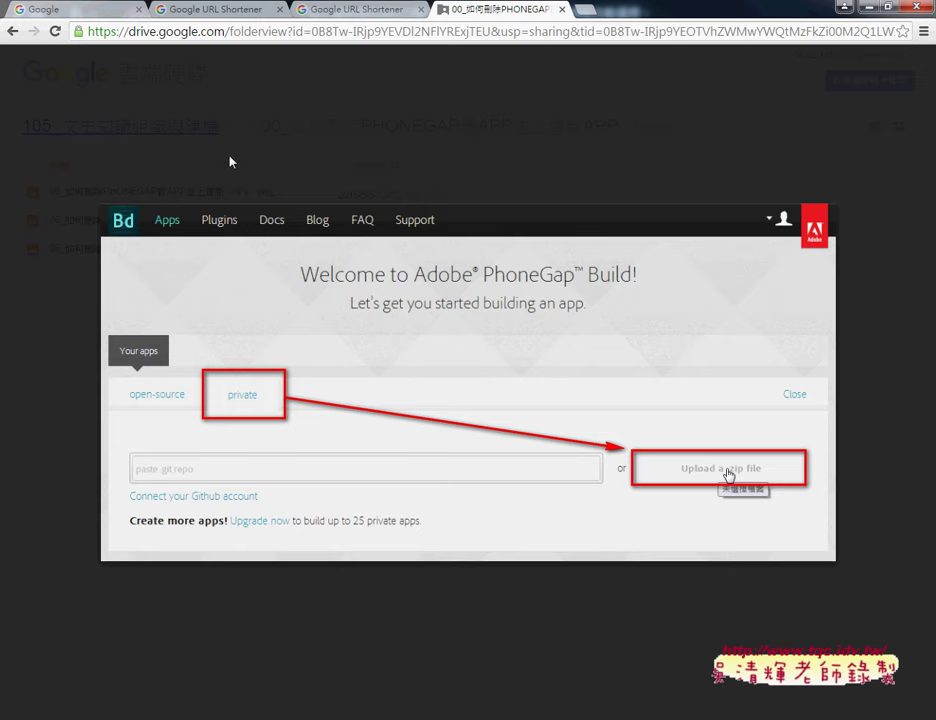
mouse_move(564, 405)
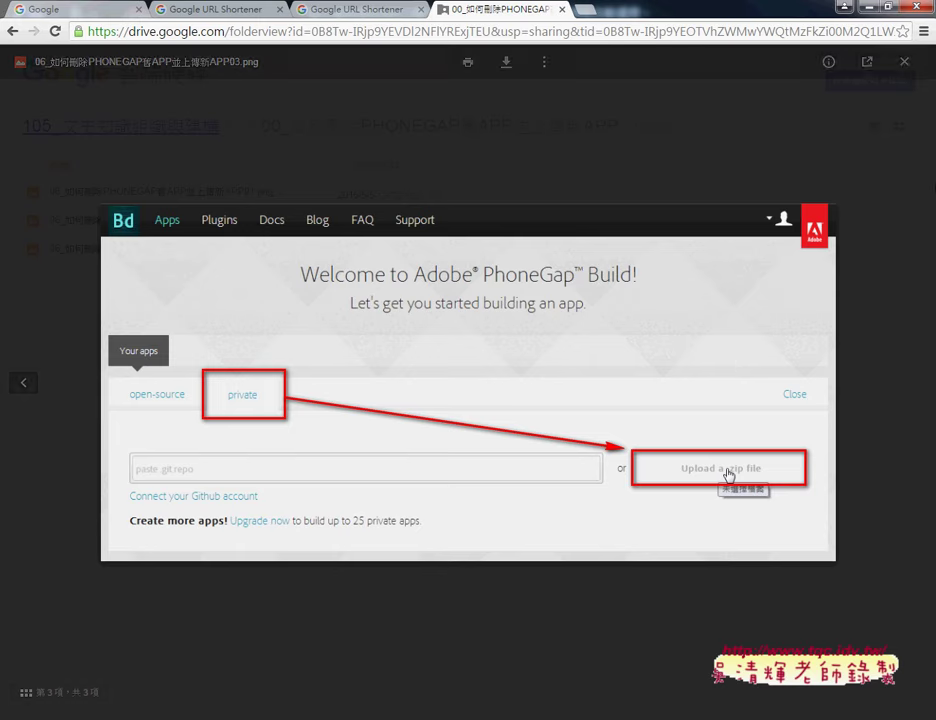
click(904, 64)
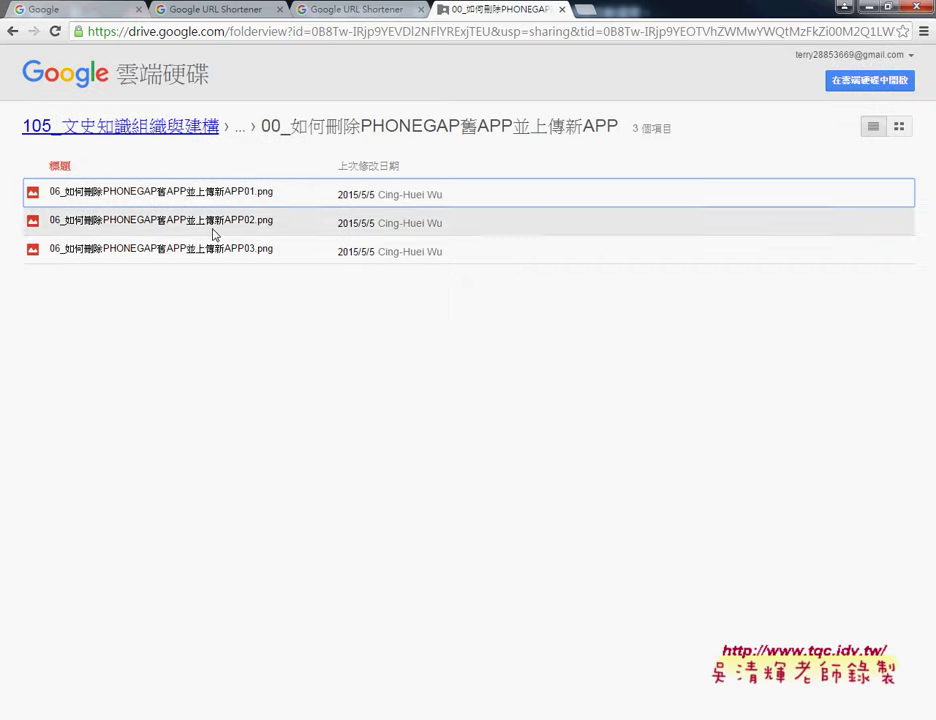
Step: Go back up to _雲端白板, enter 01_102APP完成畫面 and preview 05_建立導覽列.png
click(11, 32)
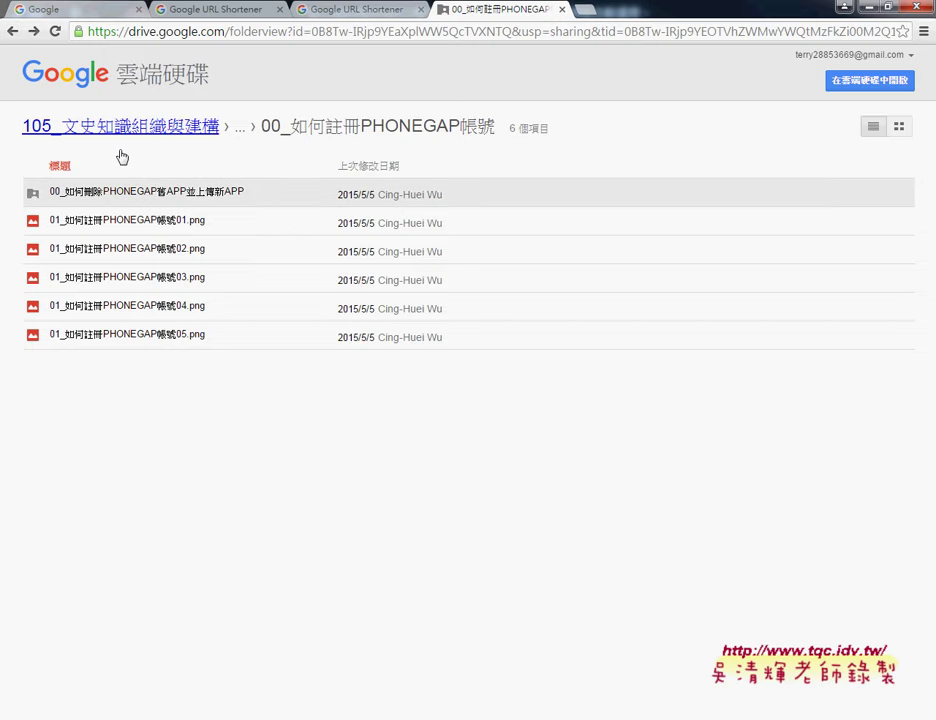
click(11, 32)
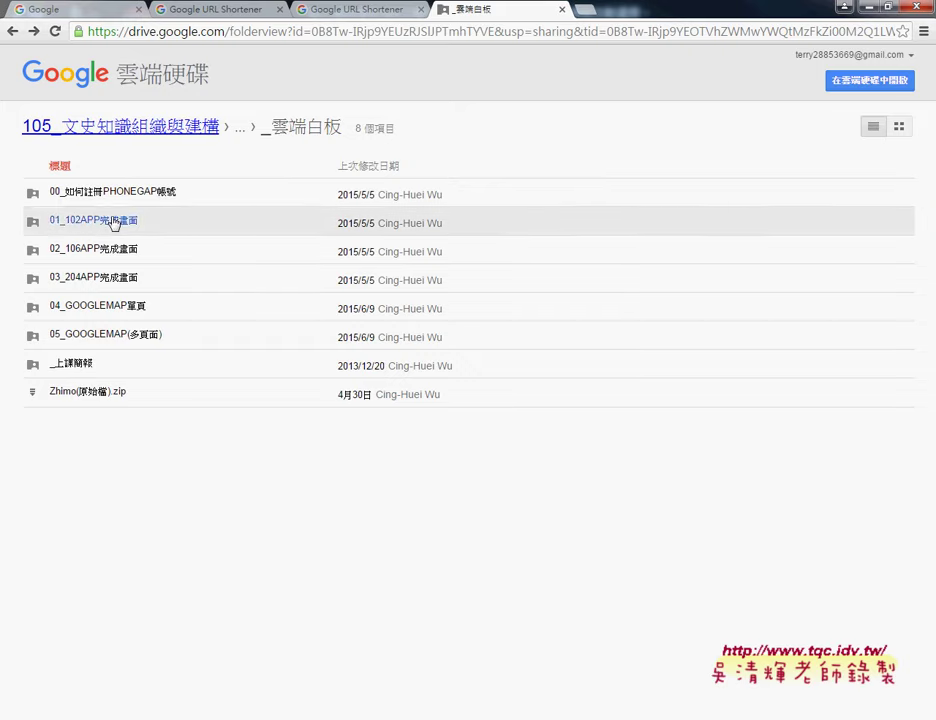
click(114, 224)
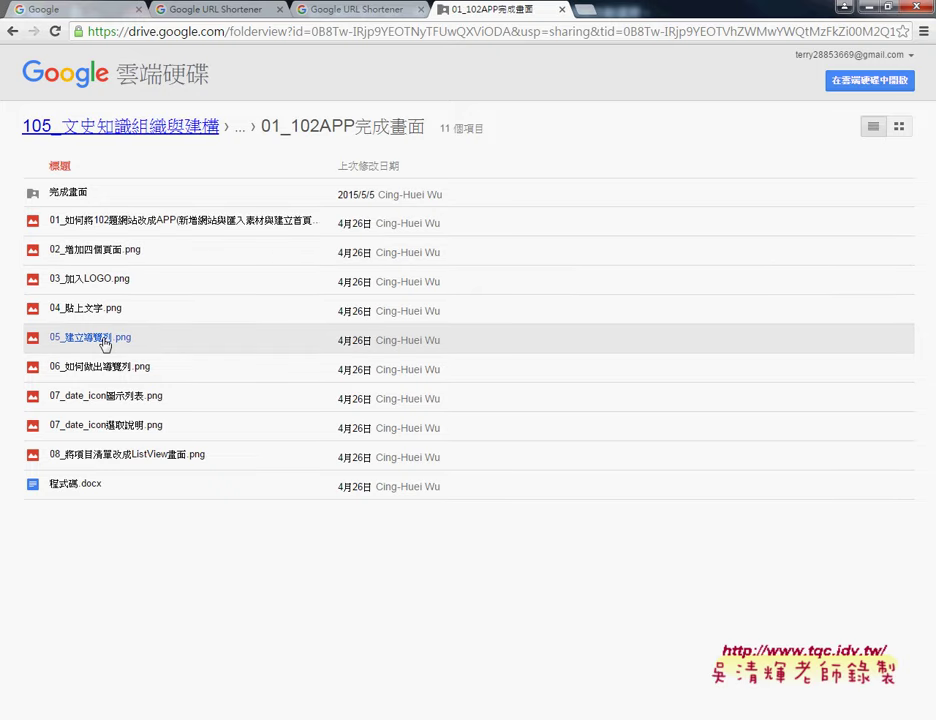
click(104, 344)
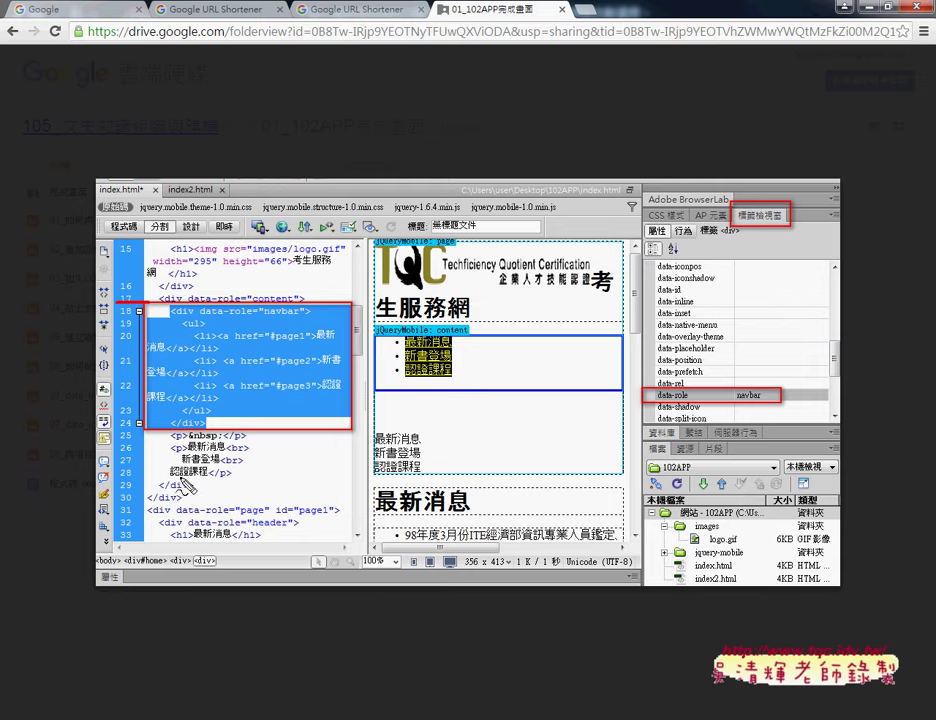
mouse_move(165, 479)
mouse_down()
mouse_move(107, 479)
mouse_move(105, 310)
mouse_move(140, 310)
mouse_up()
mouse_move(105, 361)
mouse_down()
mouse_move(97, 392)
mouse_move(143, 384)
mouse_up()
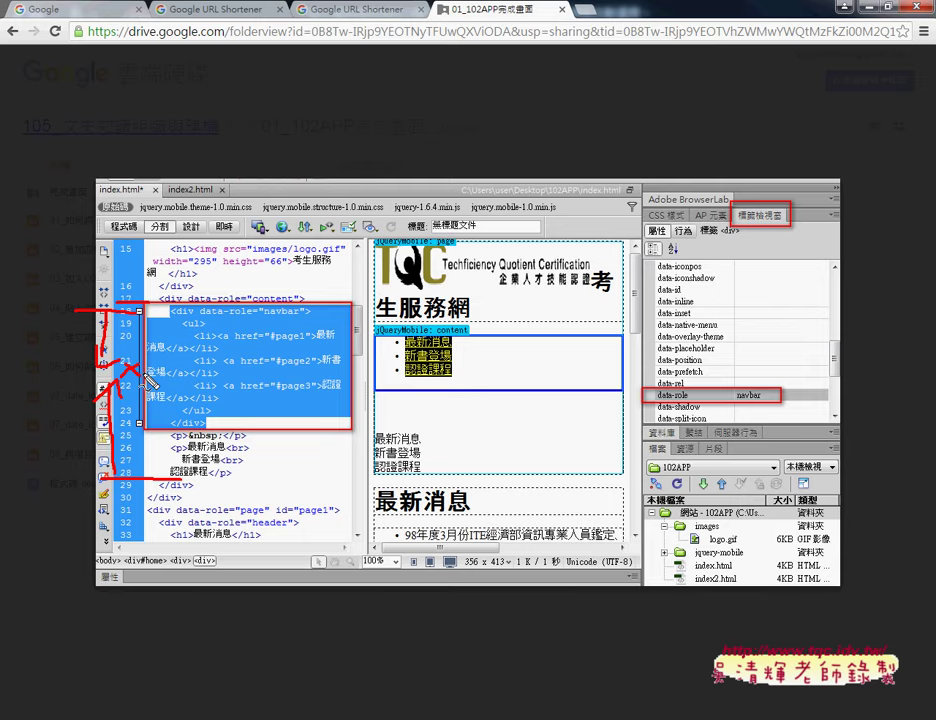
drag(178, 222, 177, 245)
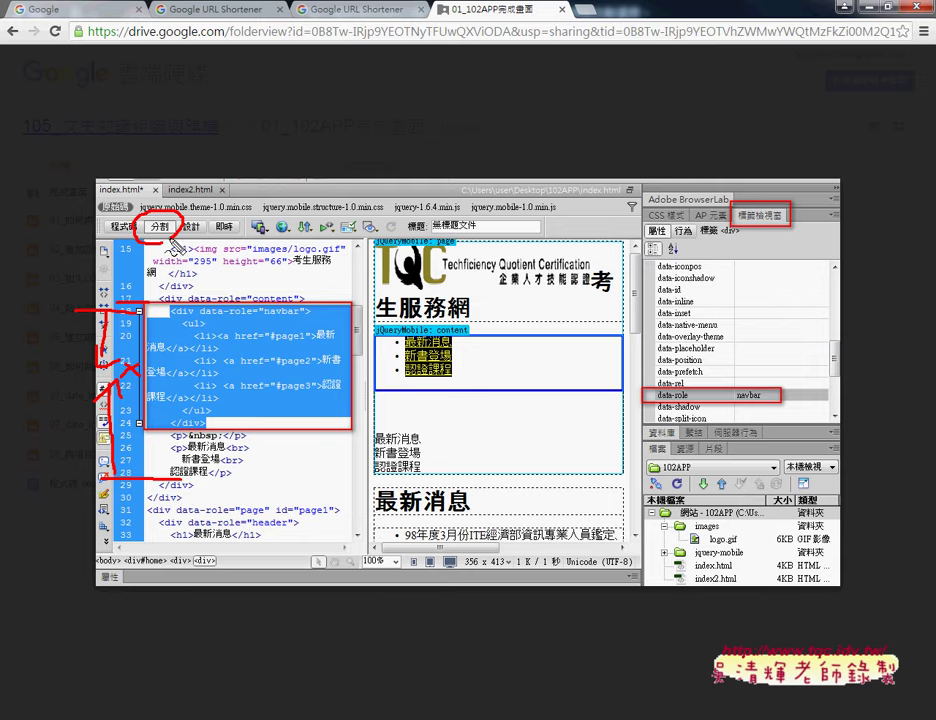
drag(228, 196, 184, 214)
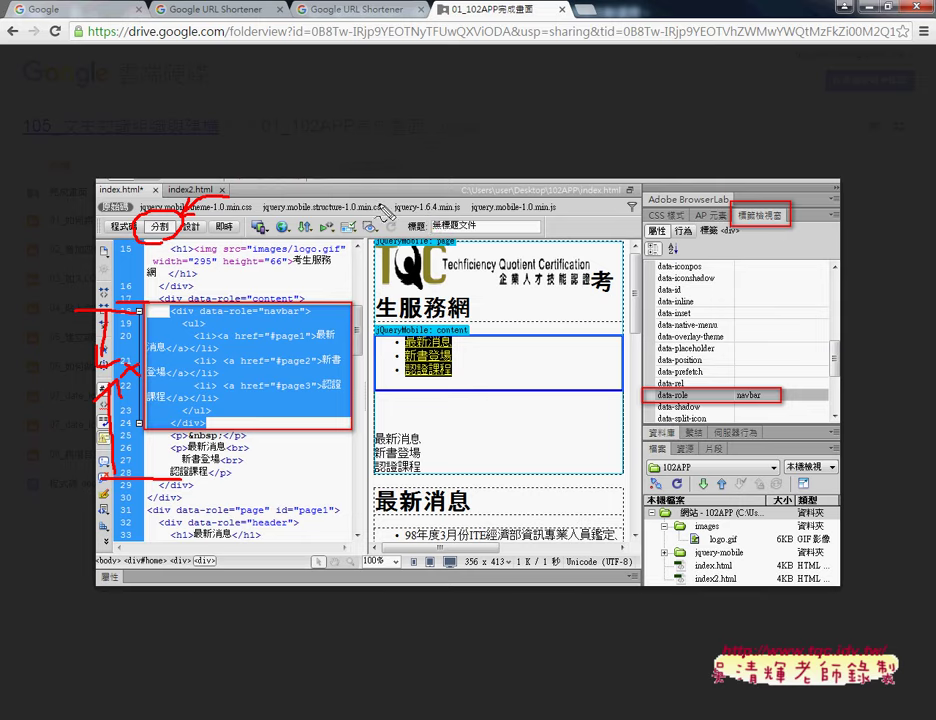
drag(394, 214, 446, 241)
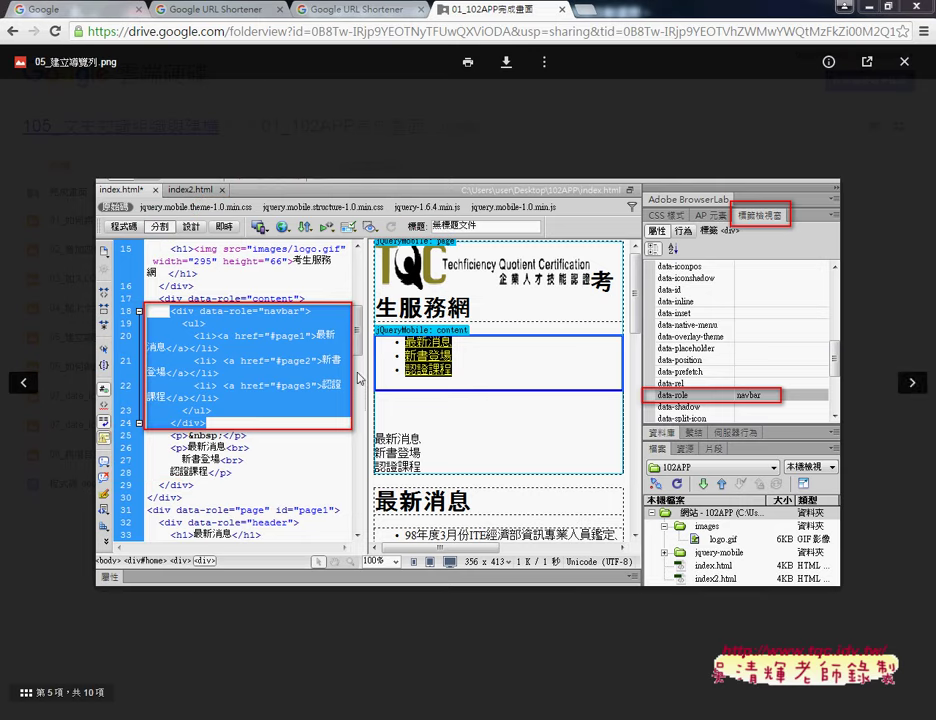
Step: View screenshots 06 and 07, then close the preview back to the file list
click(912, 383)
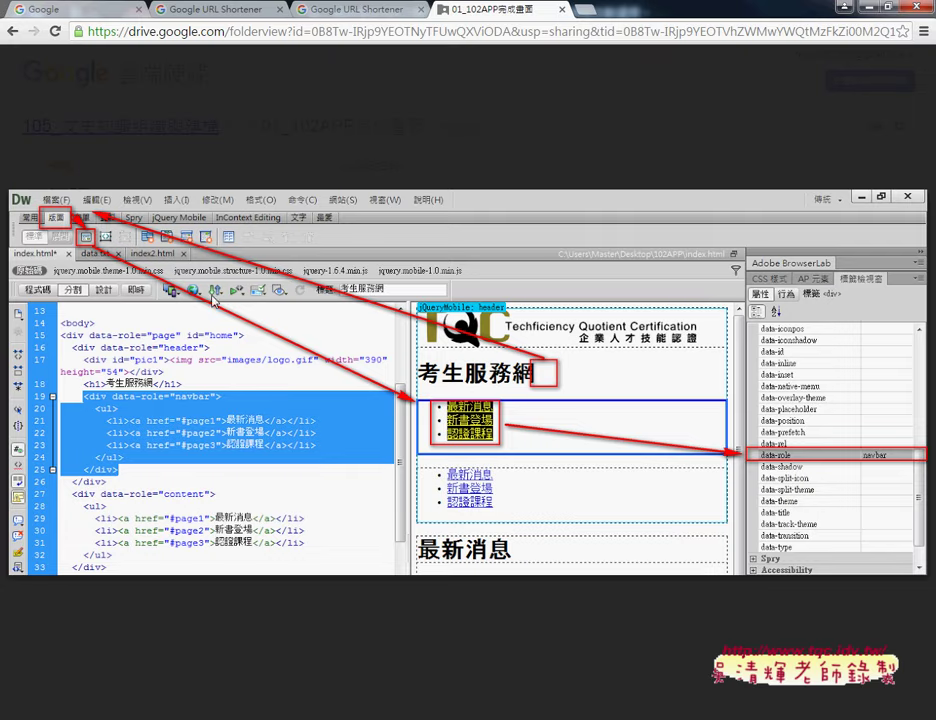
click(911, 383)
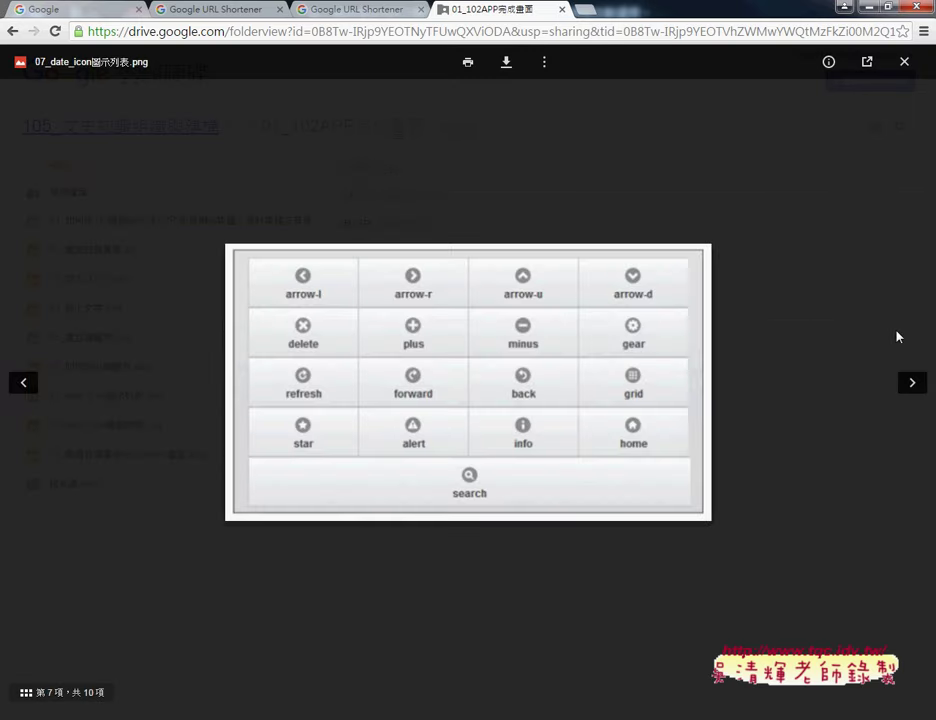
click(904, 62)
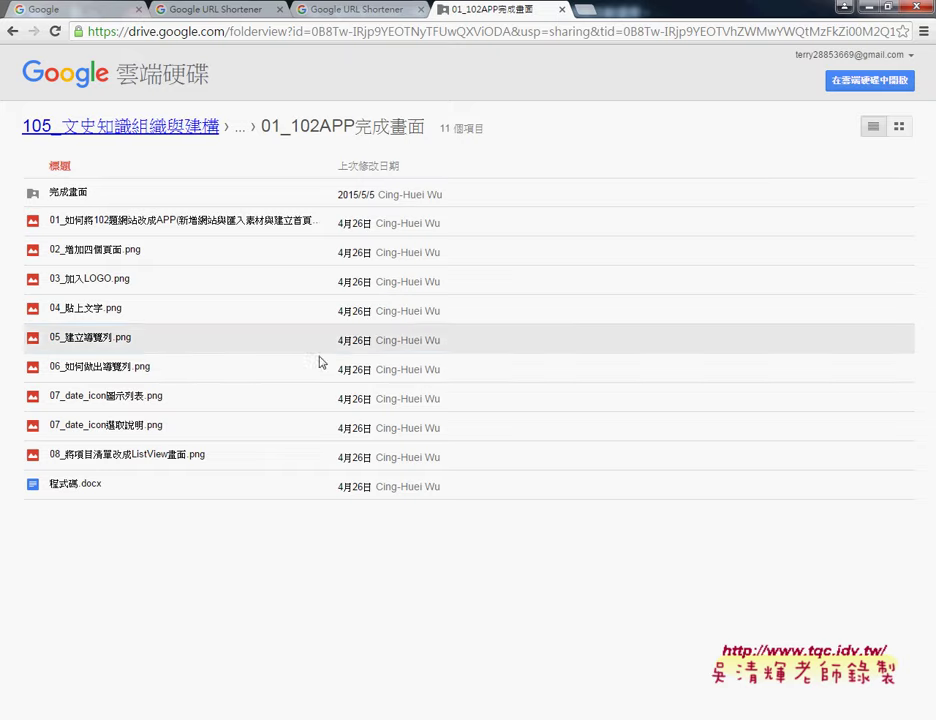
Step: Bring up 程式碼.docx in a new Docs window and highlight home through page3 and 導覽列
click(75, 485)
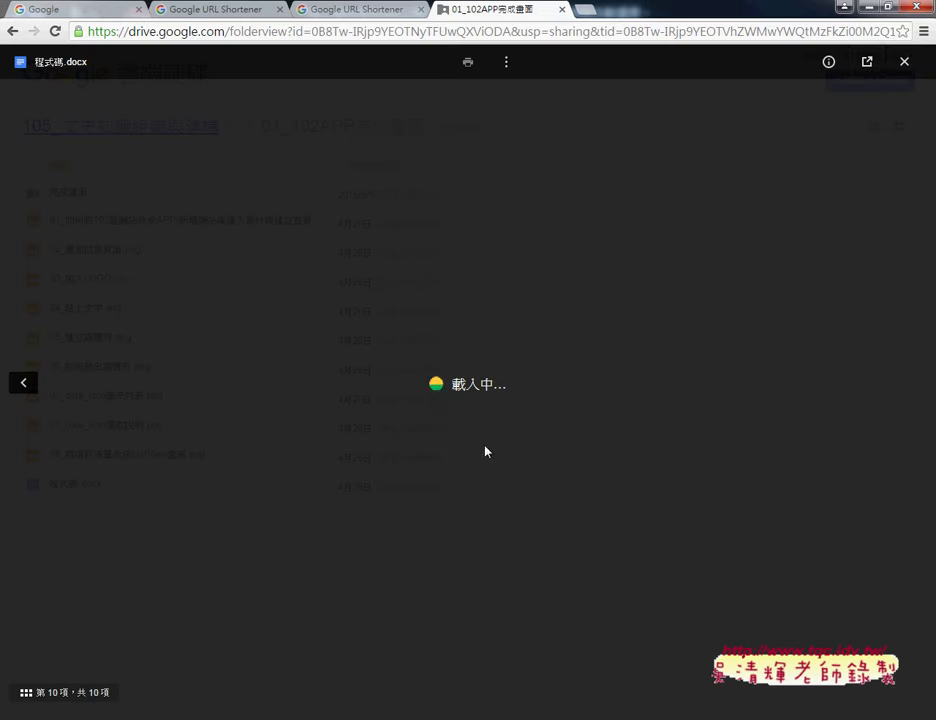
click(867, 64)
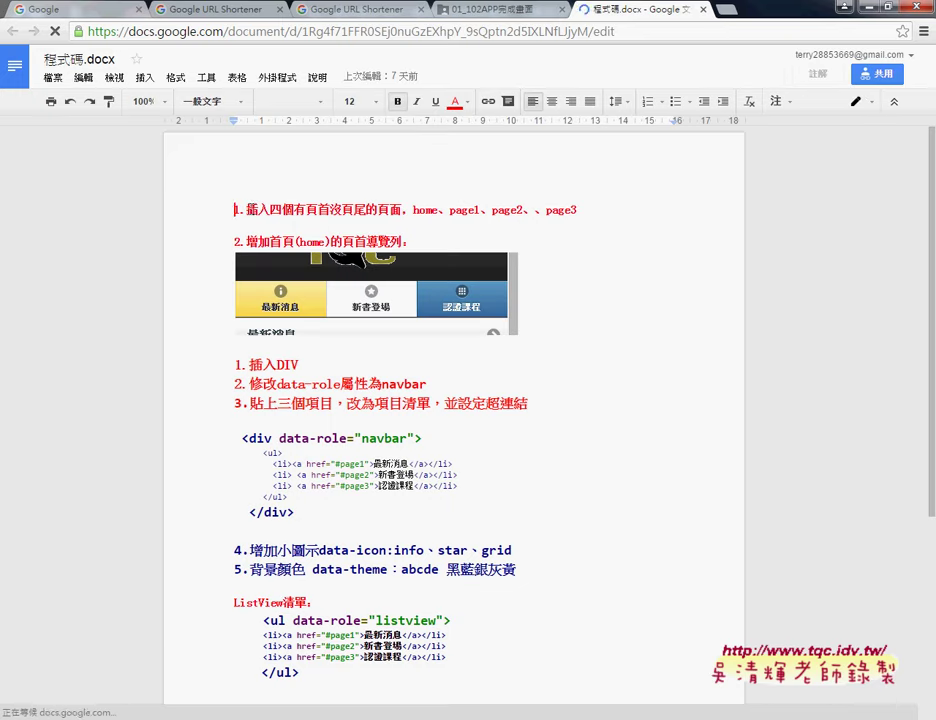
key(shift+Right)
key(shift+Right)
key(shift+Right)
click(438, 208)
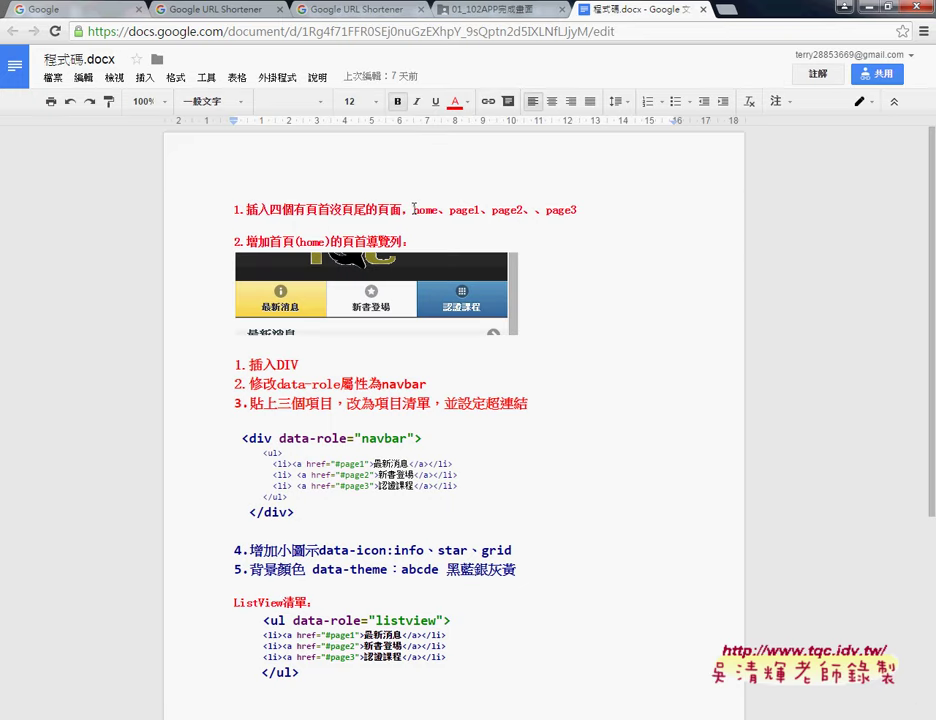
drag(413, 209, 587, 207)
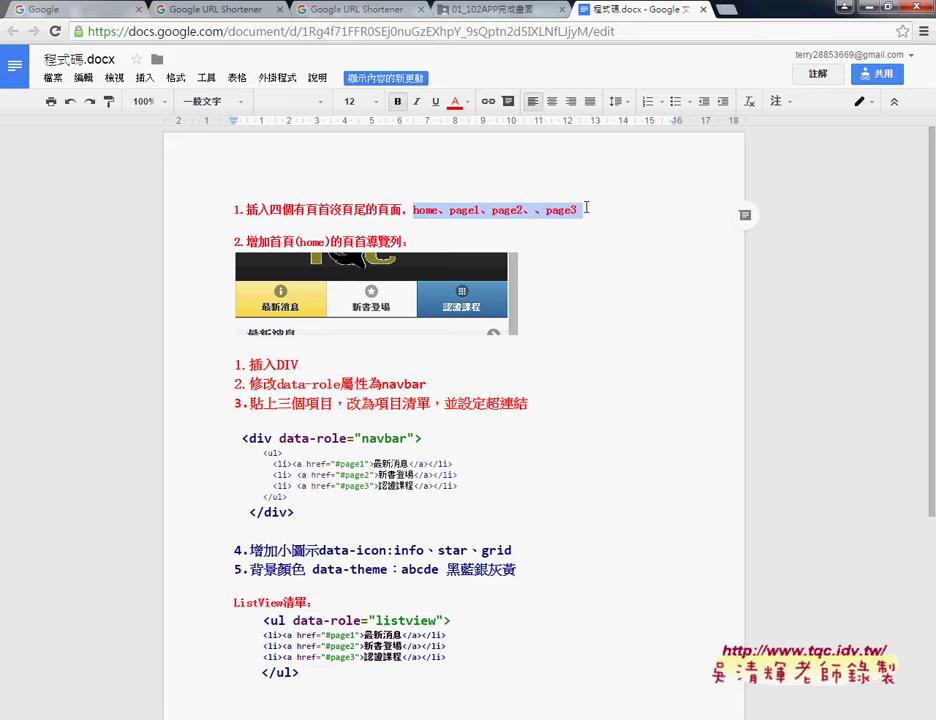
double_click(426, 211)
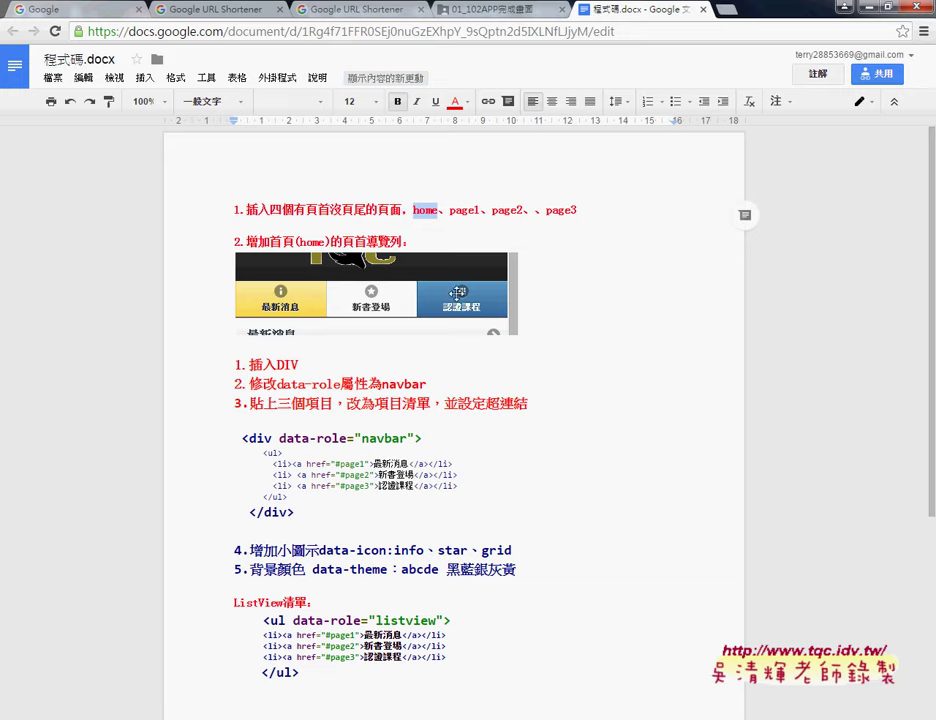
drag(450, 211, 574, 210)
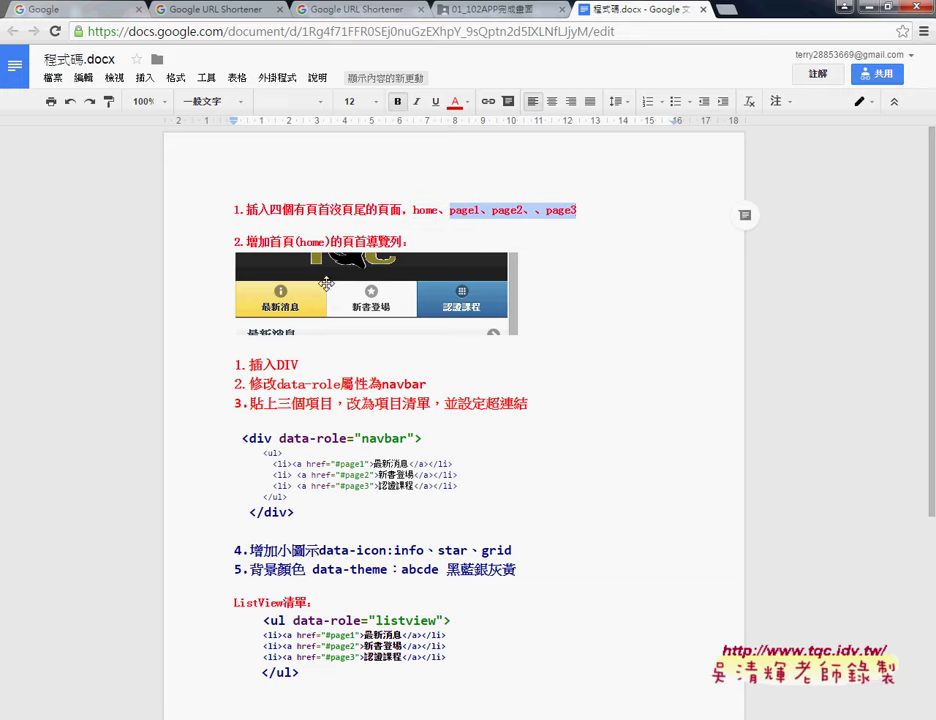
drag(366, 241, 413, 241)
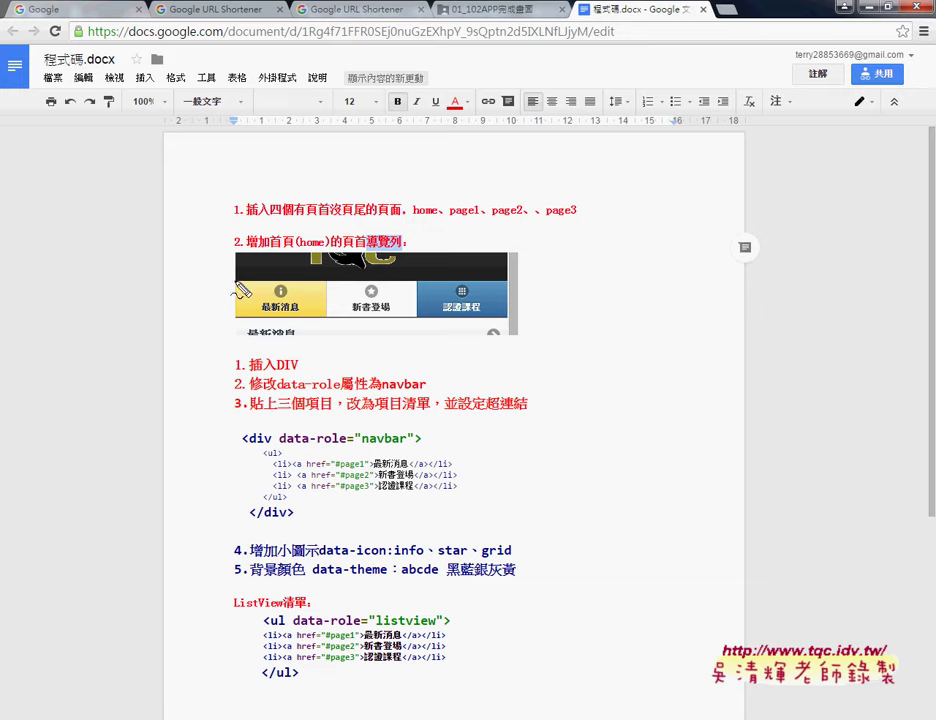
Step: Circle and arrow the navbar tabs and navbar code, marking the <div and data-role
mouse_move(222, 318)
mouse_down()
mouse_move(322, 286)
mouse_move(457, 330)
mouse_up()
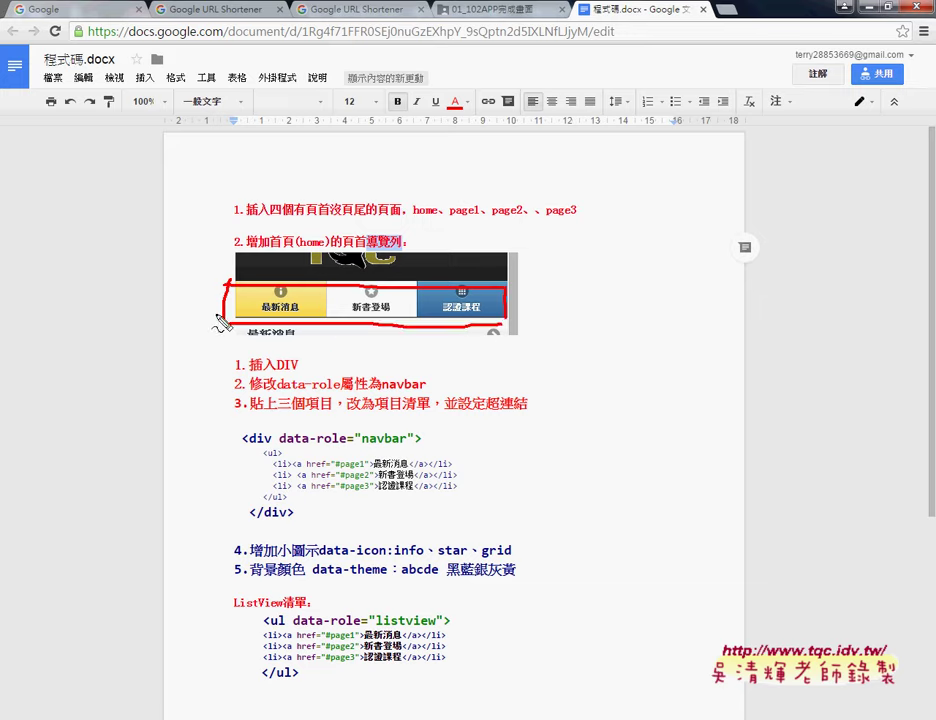
drag(228, 305, 205, 380)
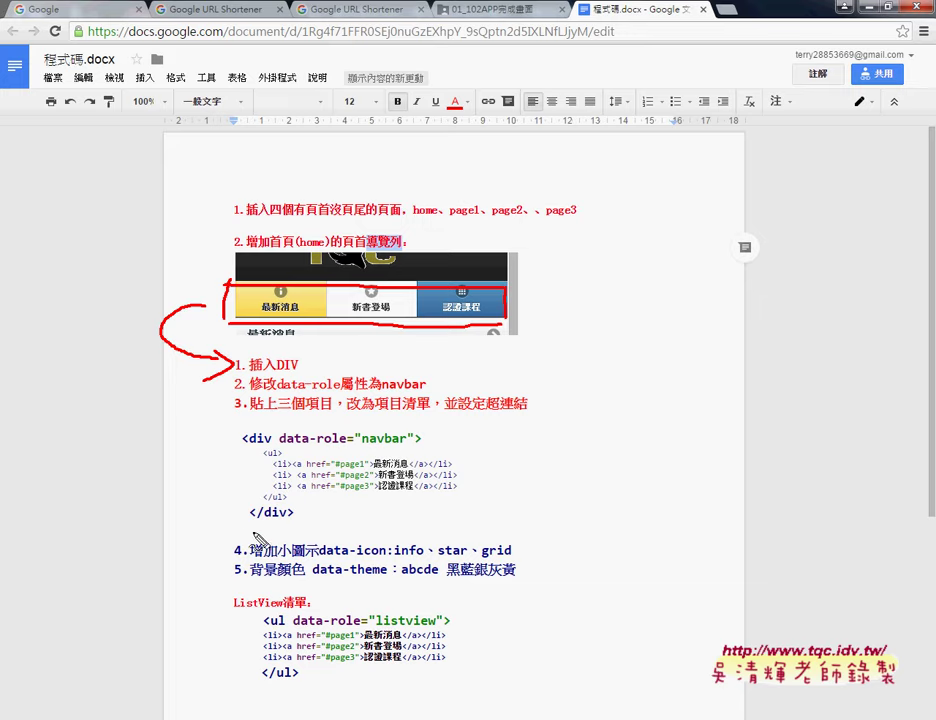
mouse_move(300, 525)
mouse_down()
mouse_move(273, 528)
mouse_move(371, 530)
mouse_up()
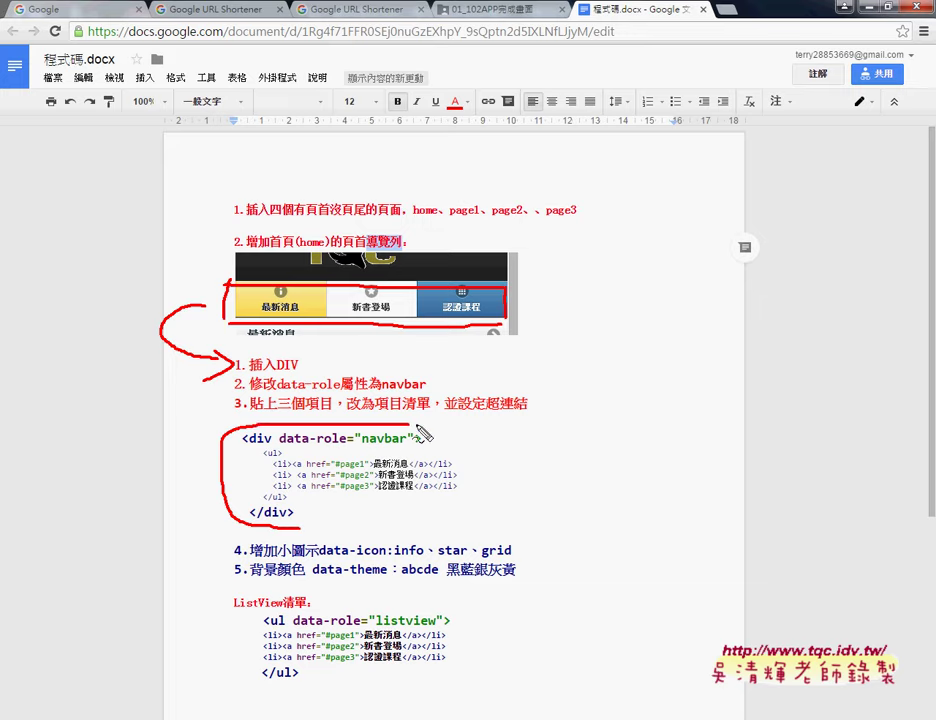
mouse_move(640, 475)
mouse_down()
mouse_move(522, 474)
mouse_move(540, 486)
mouse_up()
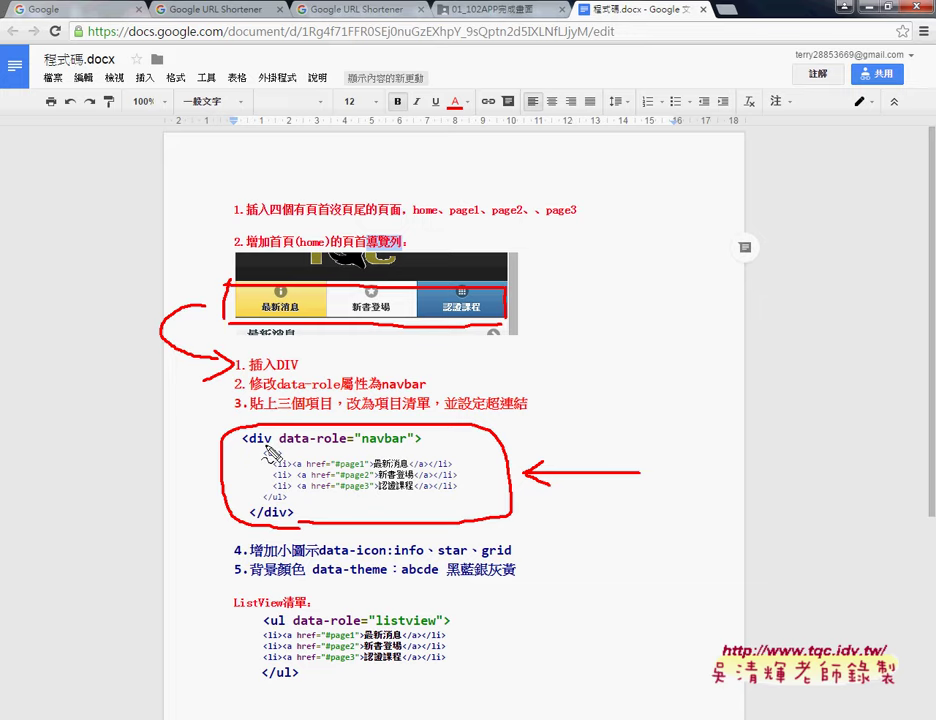
drag(257, 450, 278, 449)
drag(300, 380, 336, 380)
Step: Sketch a page outline in the margin and underline data-role, navbar, <ul> and <li>
drag(627, 280, 629, 395)
mouse_move(646, 278)
mouse_down()
mouse_move(720, 232)
mouse_move(720, 404)
mouse_up()
drag(636, 404, 720, 404)
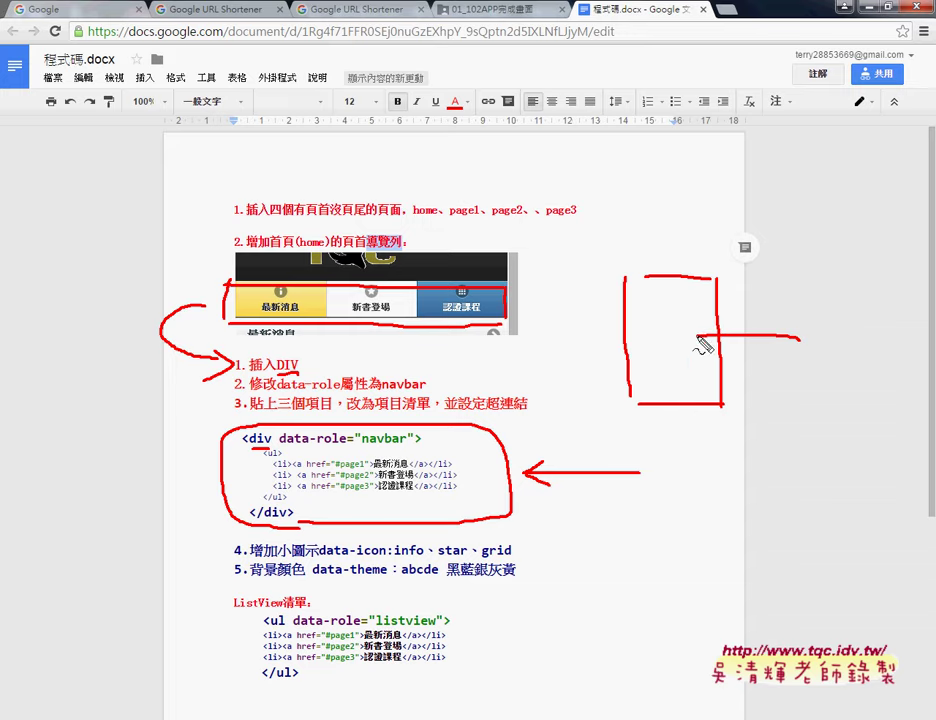
mouse_move(797, 338)
mouse_down()
mouse_move(690, 333)
mouse_move(705, 352)
mouse_up()
drag(280, 447, 344, 447)
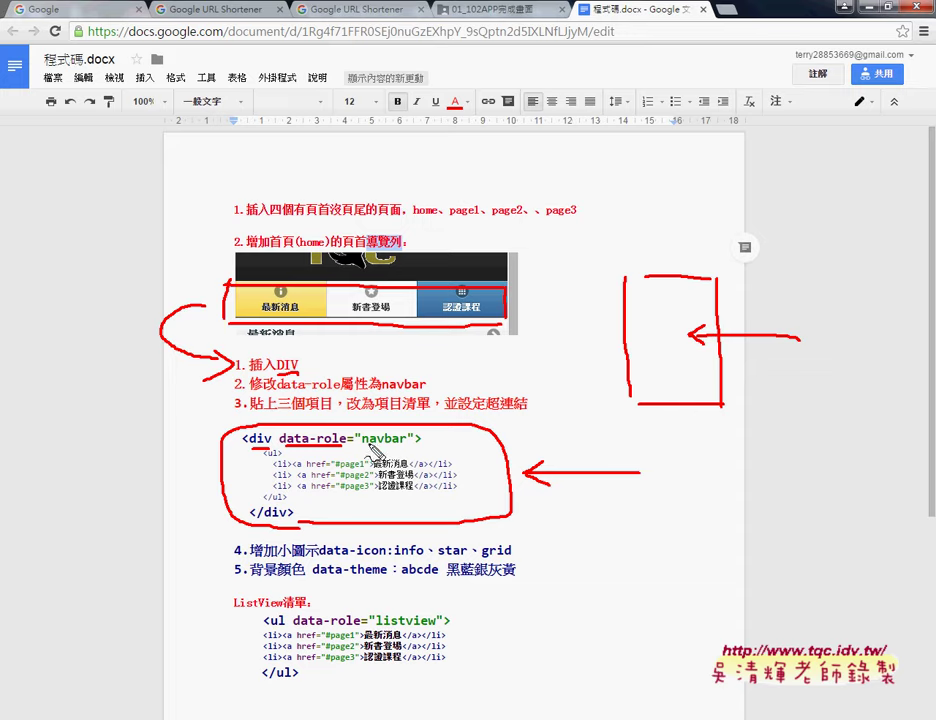
drag(362, 448, 408, 447)
drag(263, 454, 280, 453)
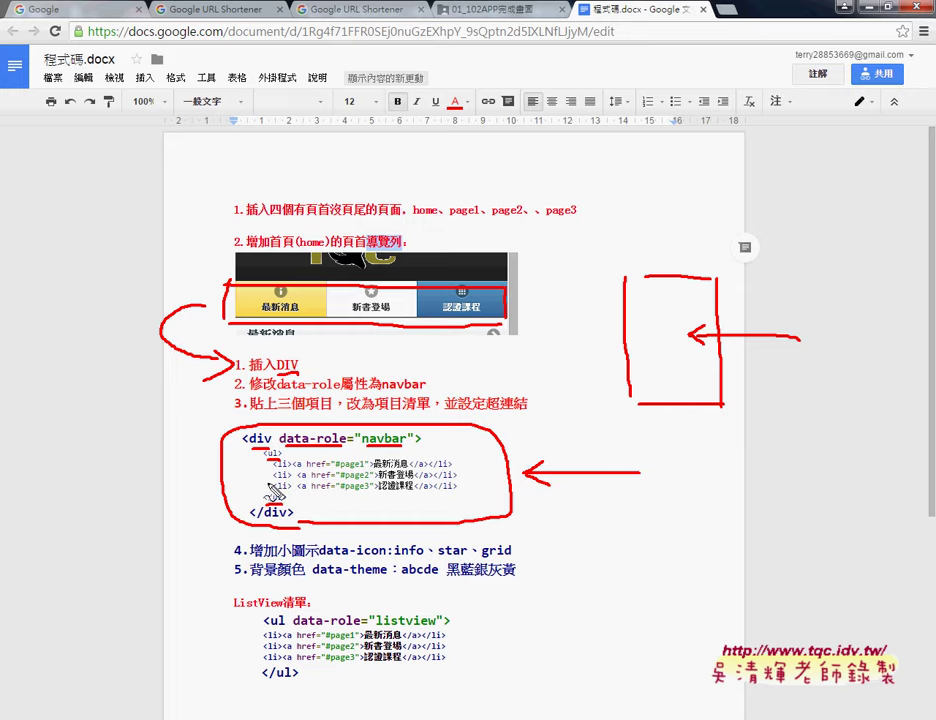
mouse_move(277, 479)
mouse_down()
mouse_move(291, 478)
mouse_move(276, 489)
mouse_up()
Step: Clear the pen annotations, return to the Drive preview and start a blank Google tab
key(Escape)
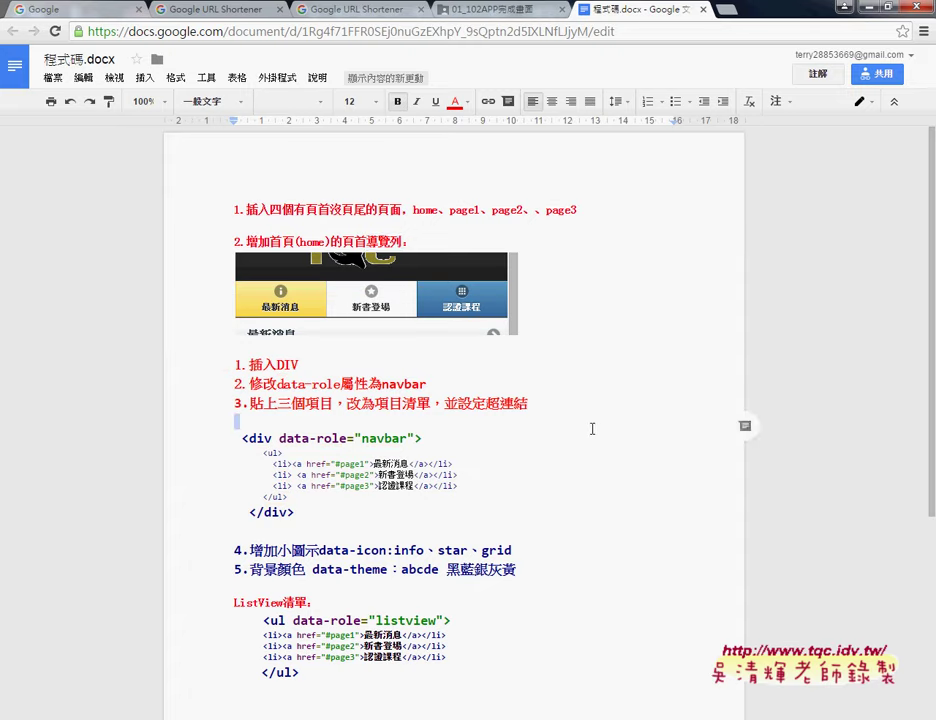
scroll(591, 430, down, 3)
scroll(580, 425, up, 2)
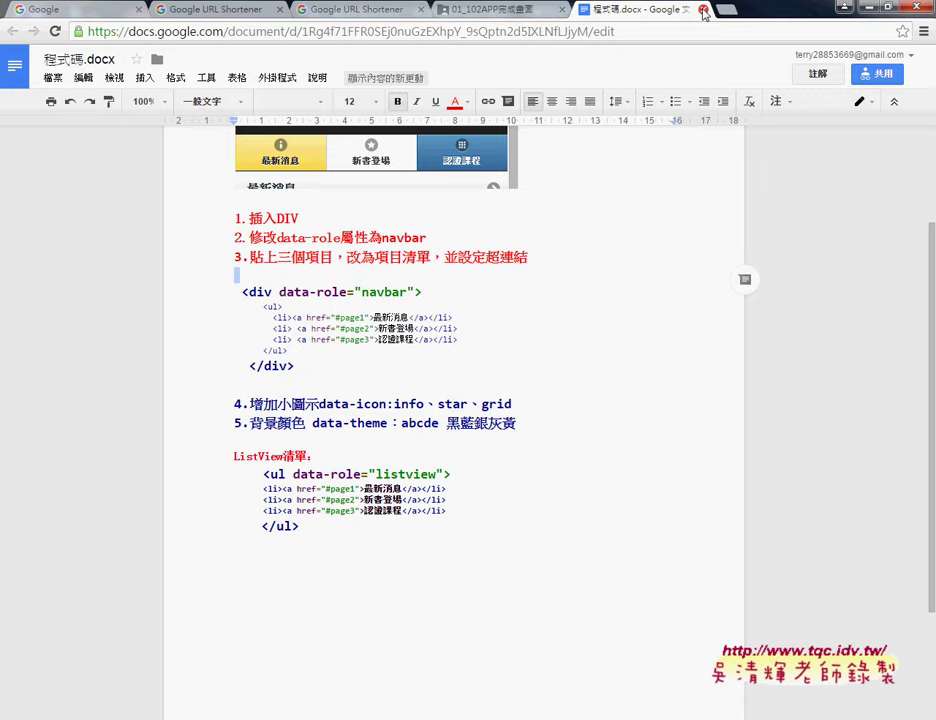
click(514, 10)
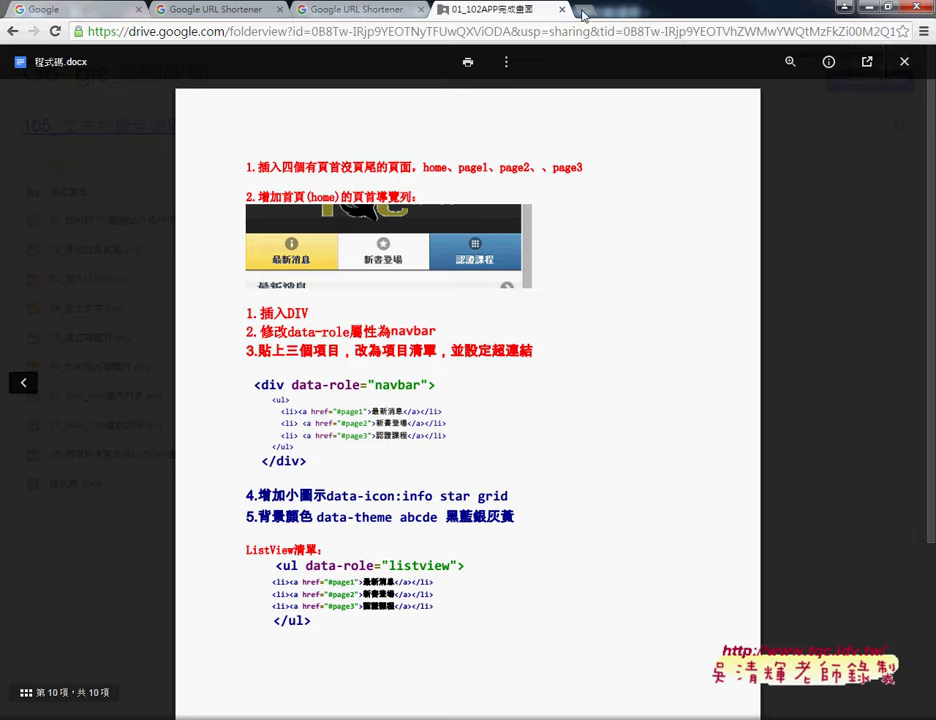
key(ctrl+t)
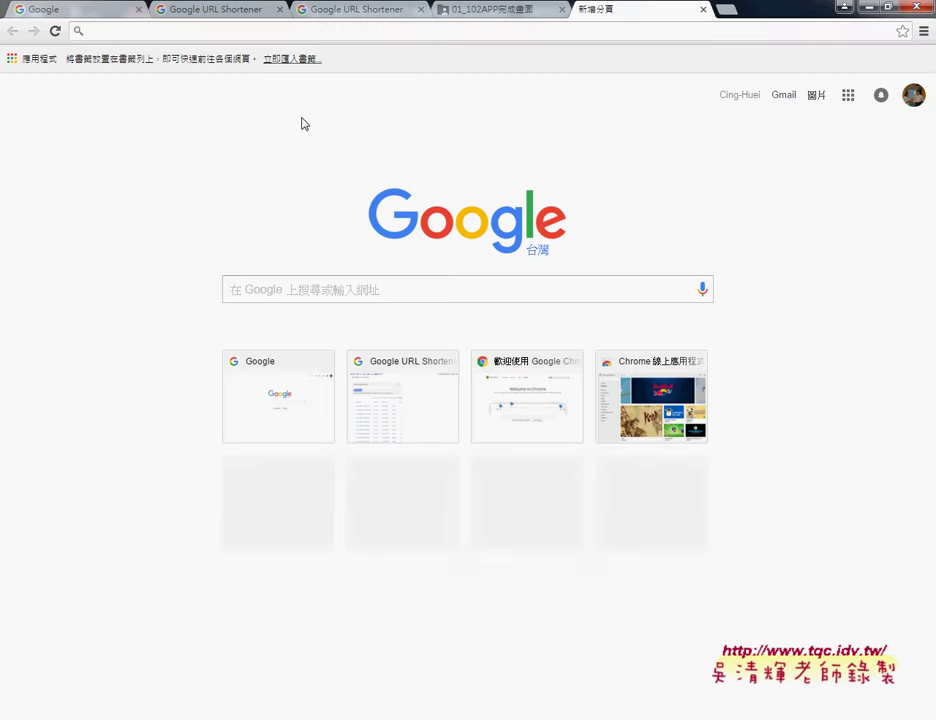
Step: Search 徐志摩 from the address bar and go to the '徐志摩- 維基百科' article
text(c)
key(BackSpace)
text(ㄒㄩˊ)
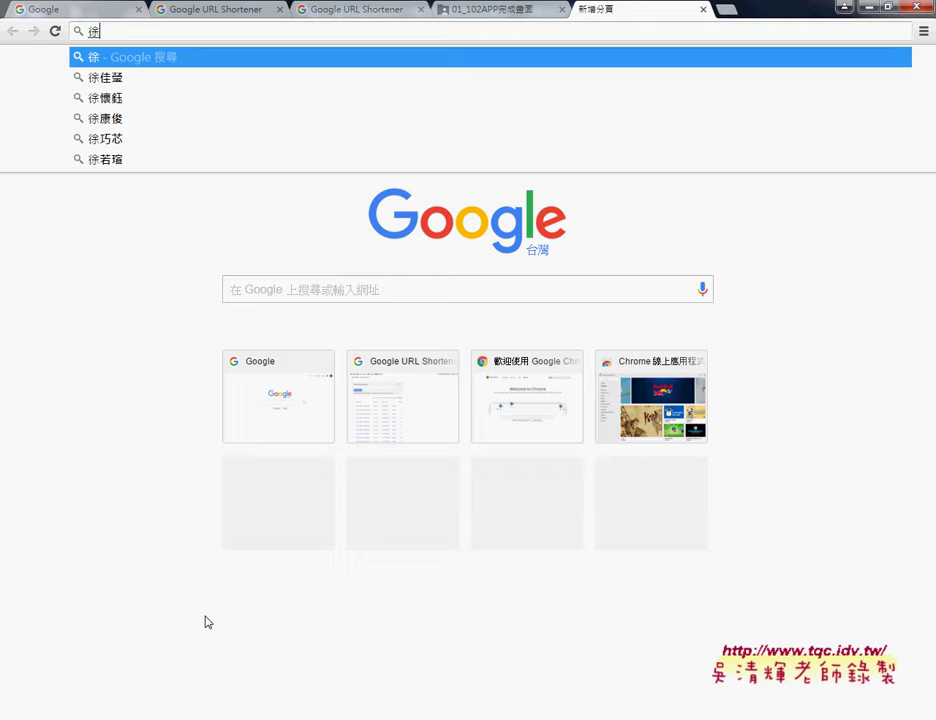
text(ㄓ)
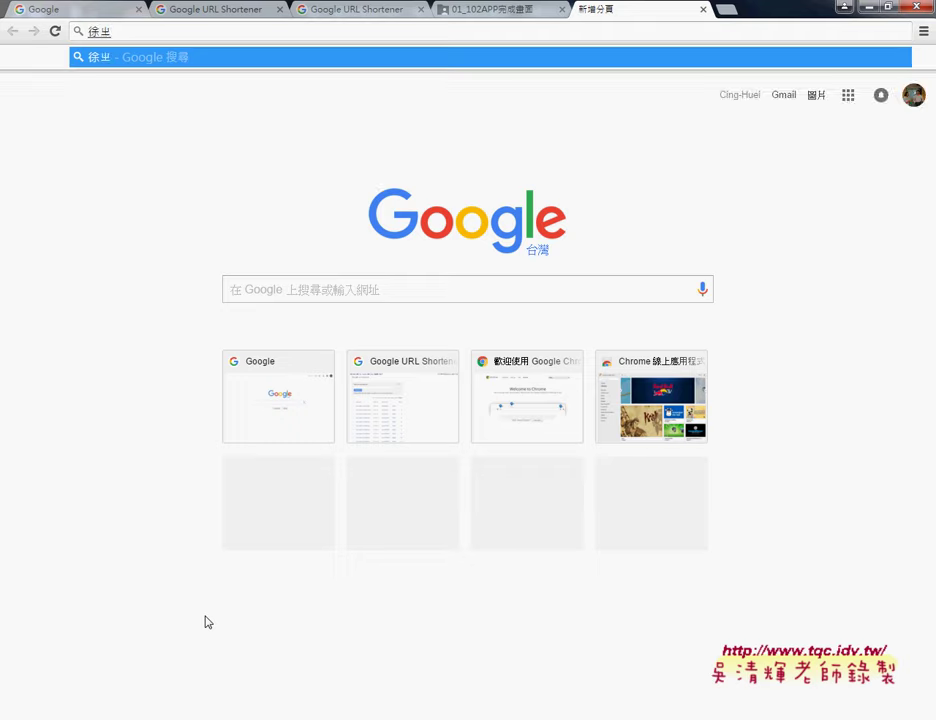
text(ˋㄇㄛˊ)
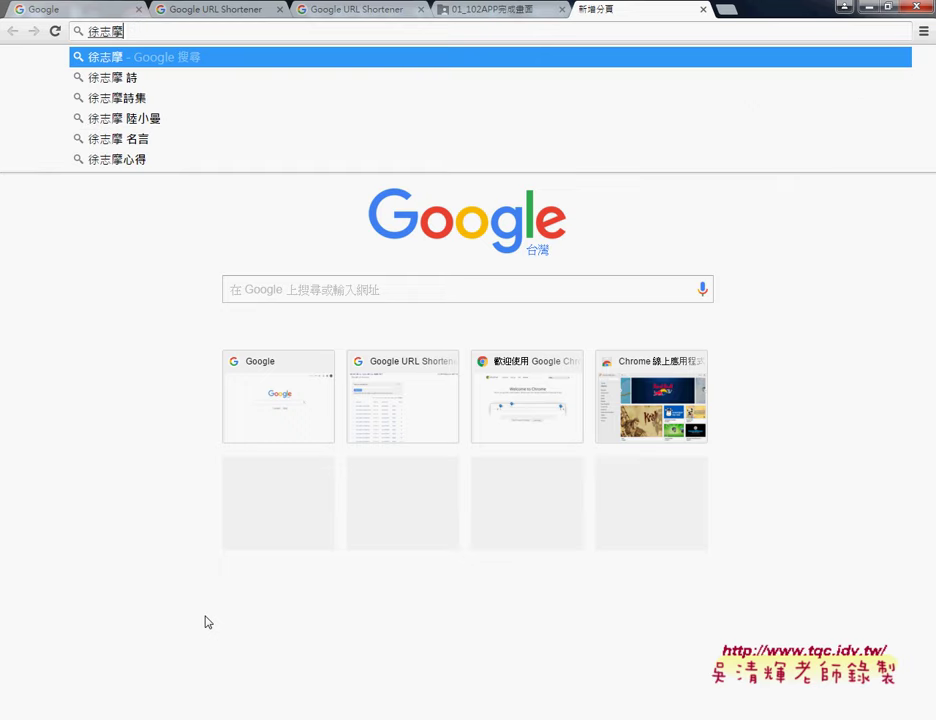
key(Return)
key(Return)
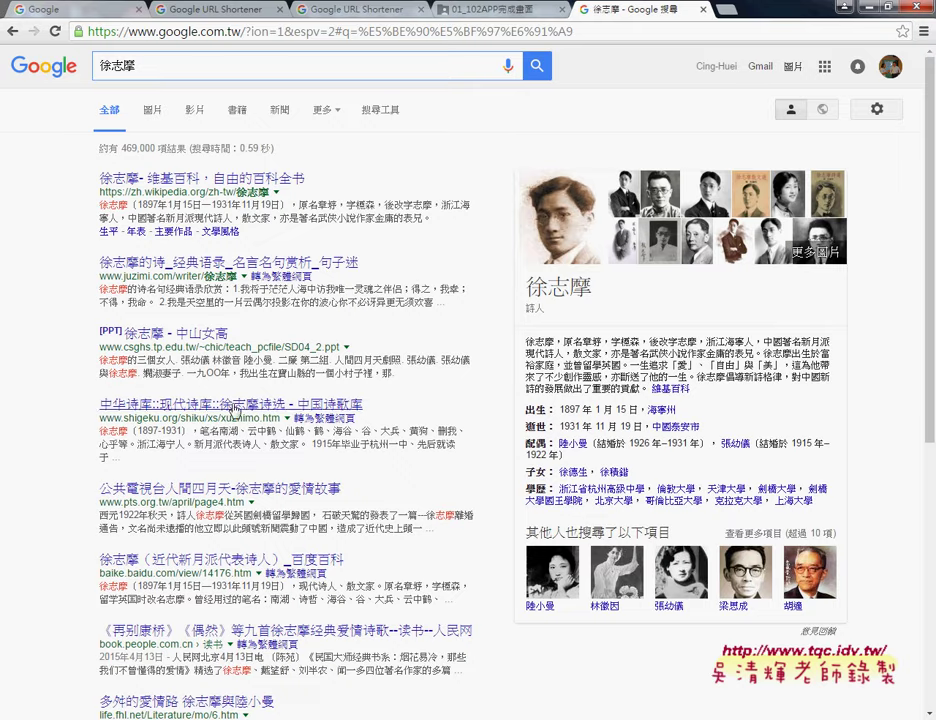
click(258, 183)
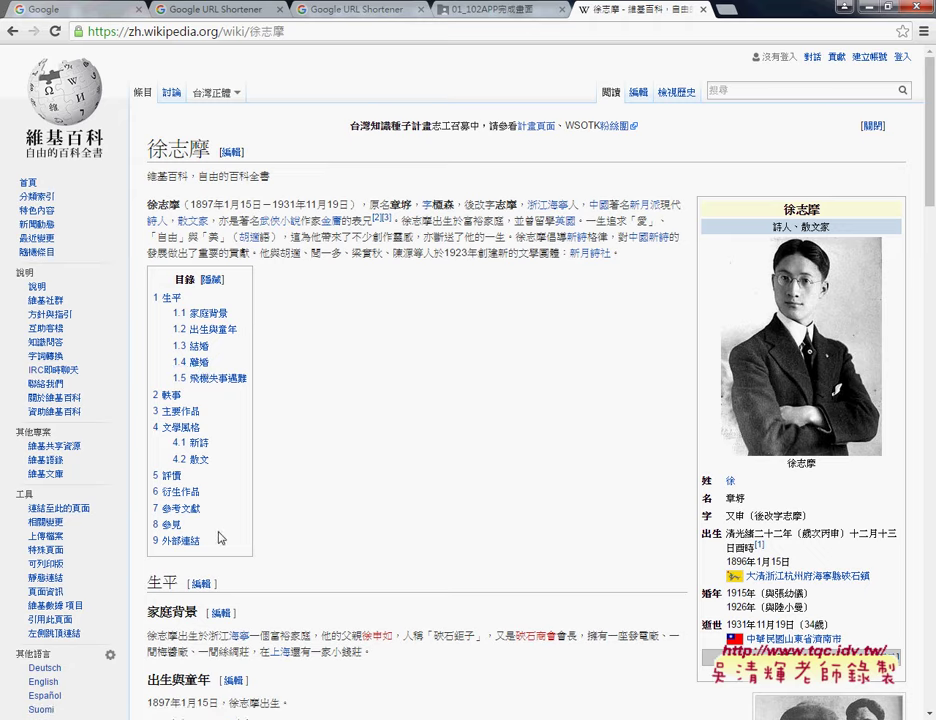
Step: Highlight the 徐志摩 article's full table of contents, then start a new browser tab
drag(222, 540, 277, 333)
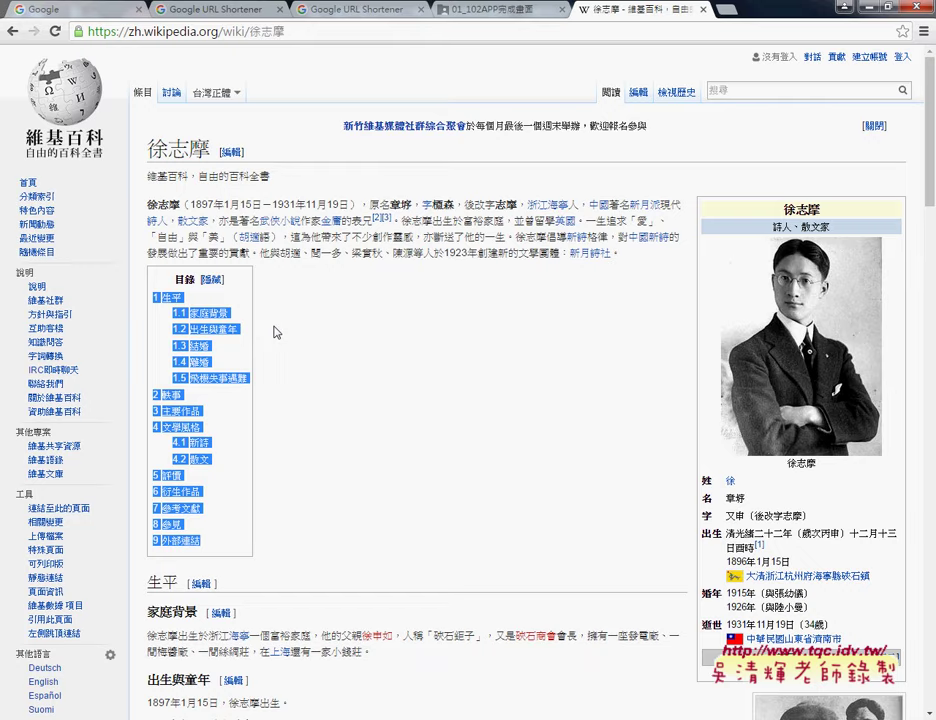
scroll(341, 340, down, 2)
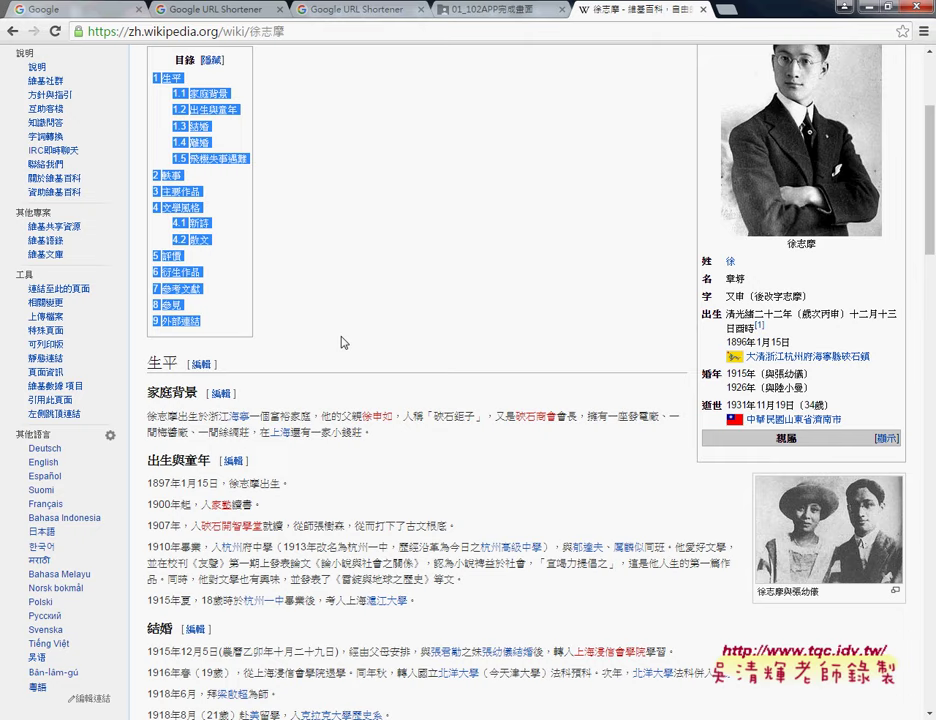
click(727, 9)
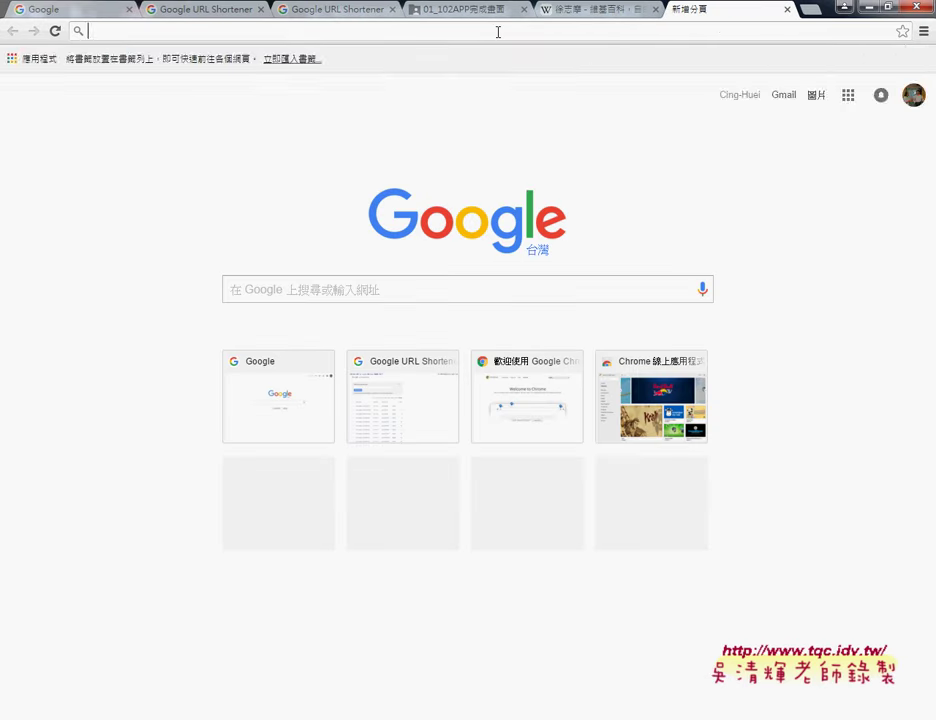
Step: Clear the stray character and load the Google homepage (google.com.tw) in the new tab
text(ㄘ)
key(BackSpace)
text(www)
key(Return)
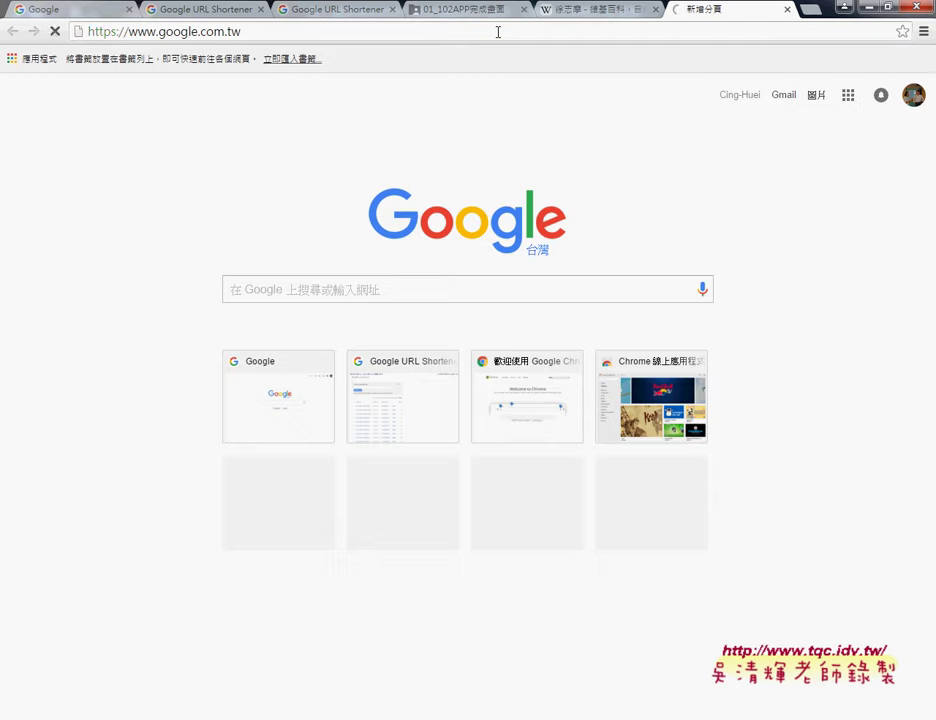
Step: Go to the Google Play store through the Google apps grid
click(837, 70)
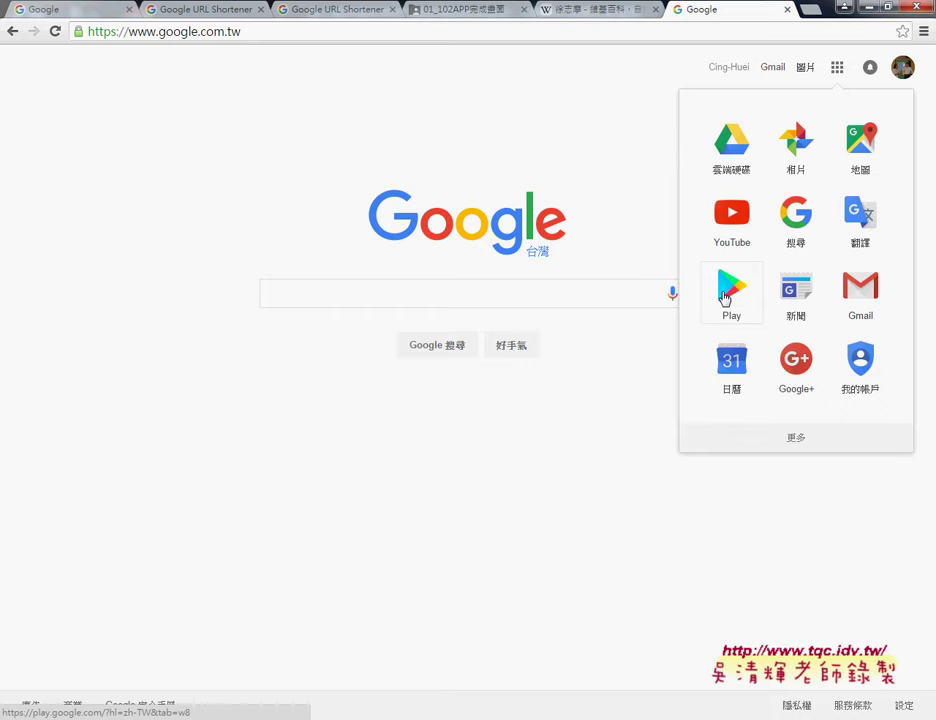
click(725, 297)
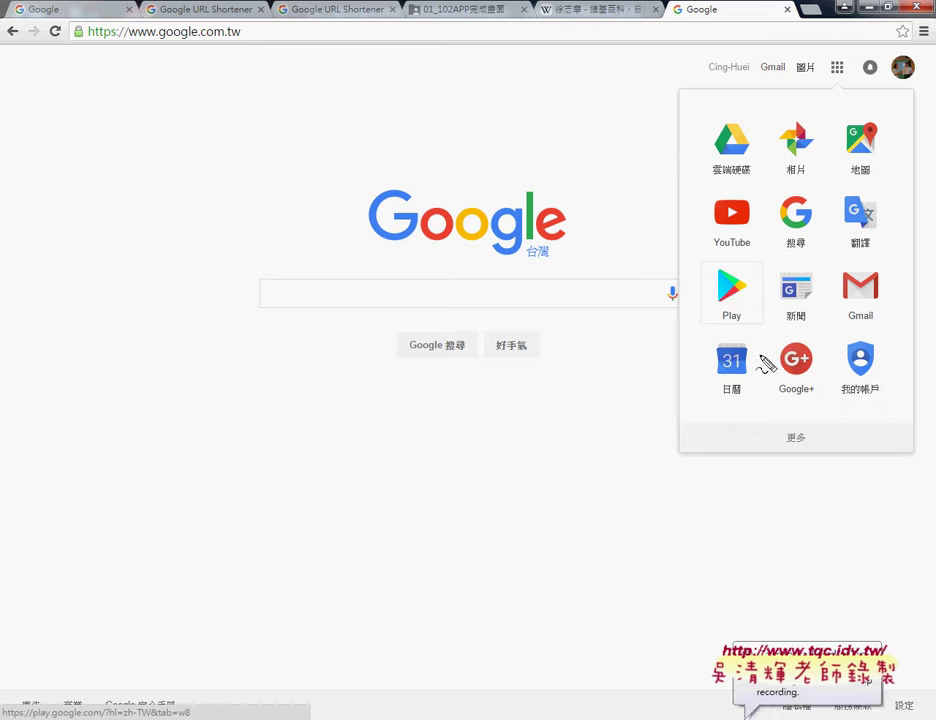
drag(757, 342, 785, 313)
mouse_move(597, 387)
mouse_down()
mouse_move(695, 328)
mouse_move(688, 345)
mouse_up()
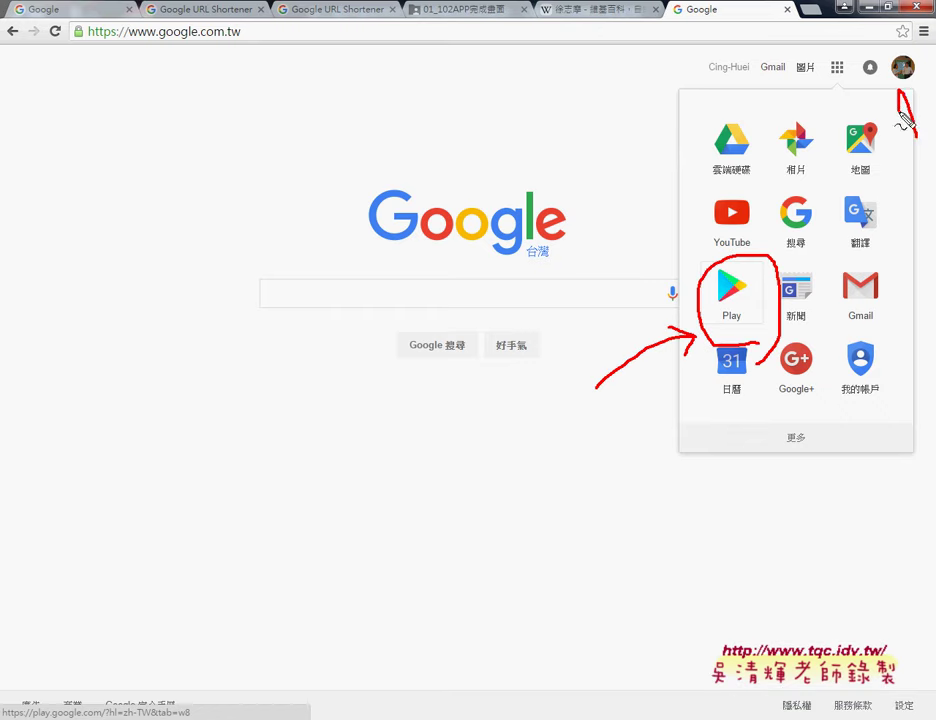
drag(913, 128, 902, 92)
key(Escape)
click(918, 136)
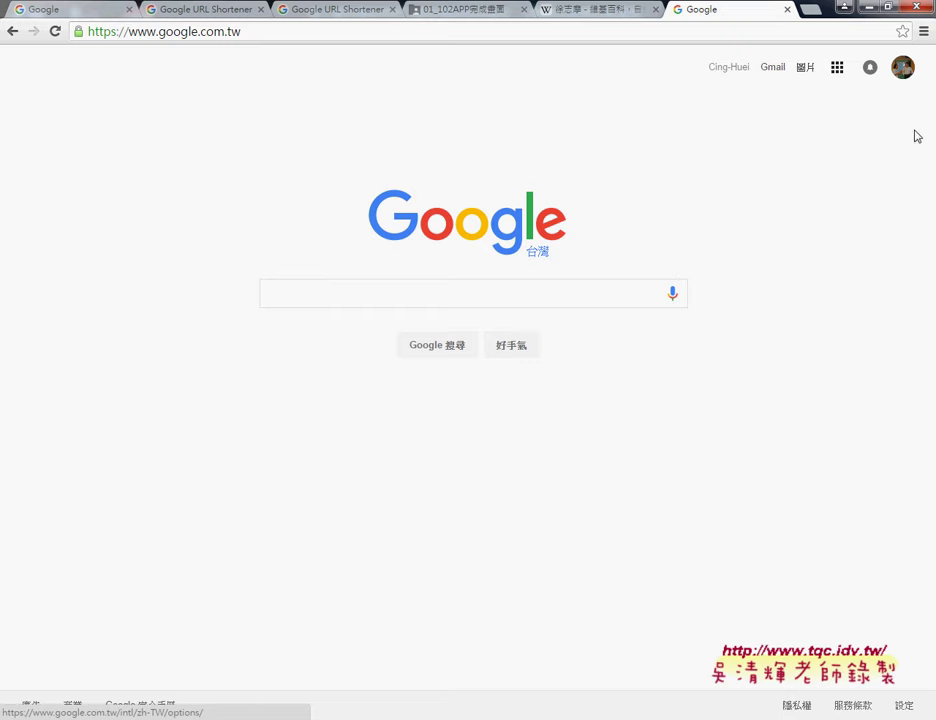
click(837, 67)
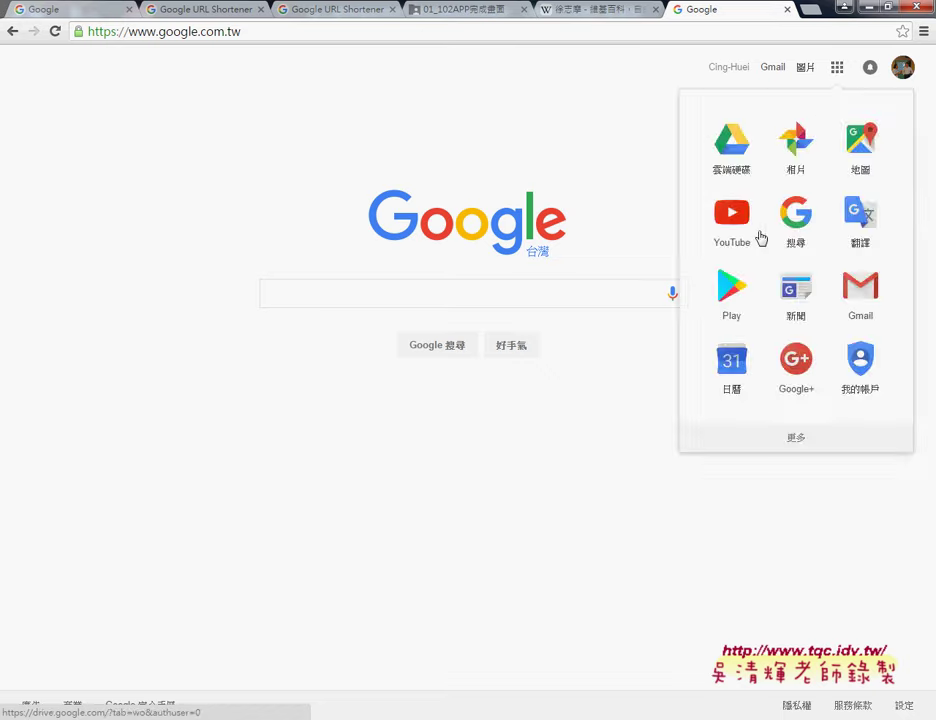
click(730, 292)
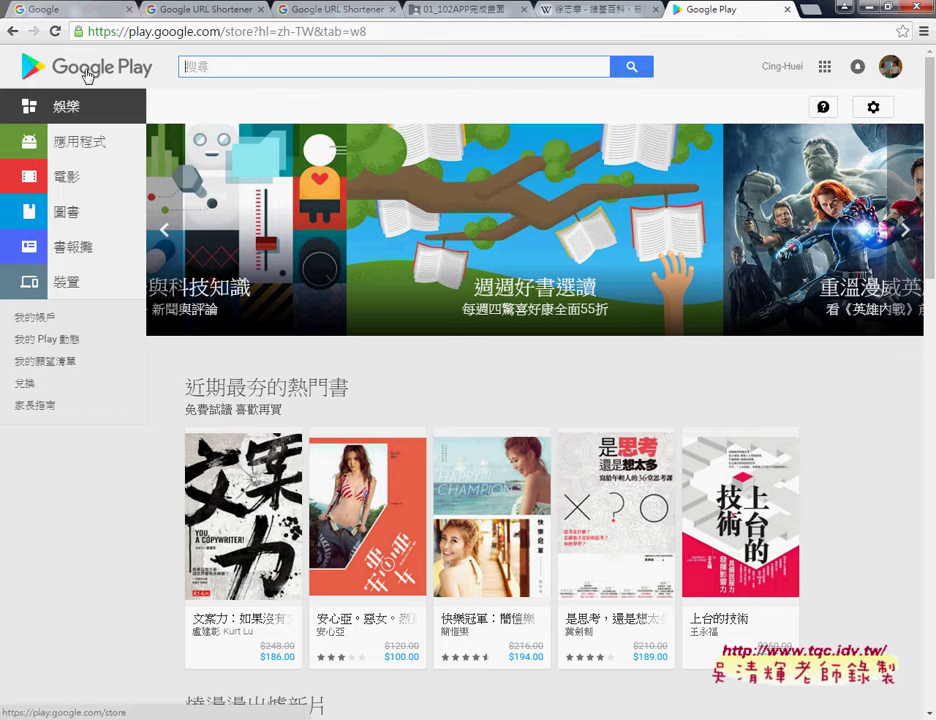
Step: Enter 徐志摩 in the Google Play search box
click(202, 69)
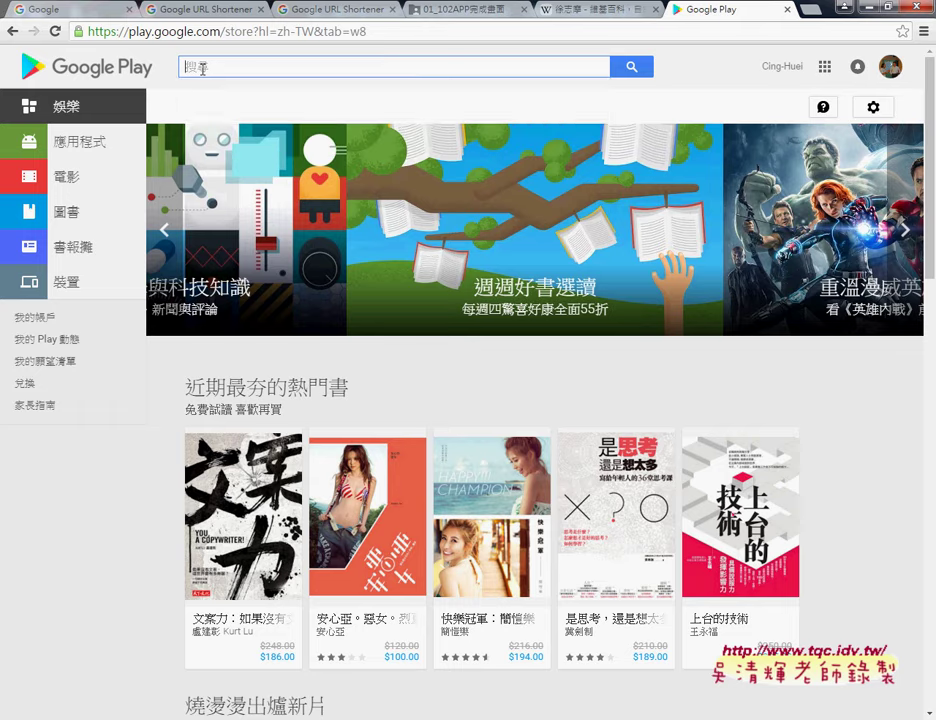
text(徐)
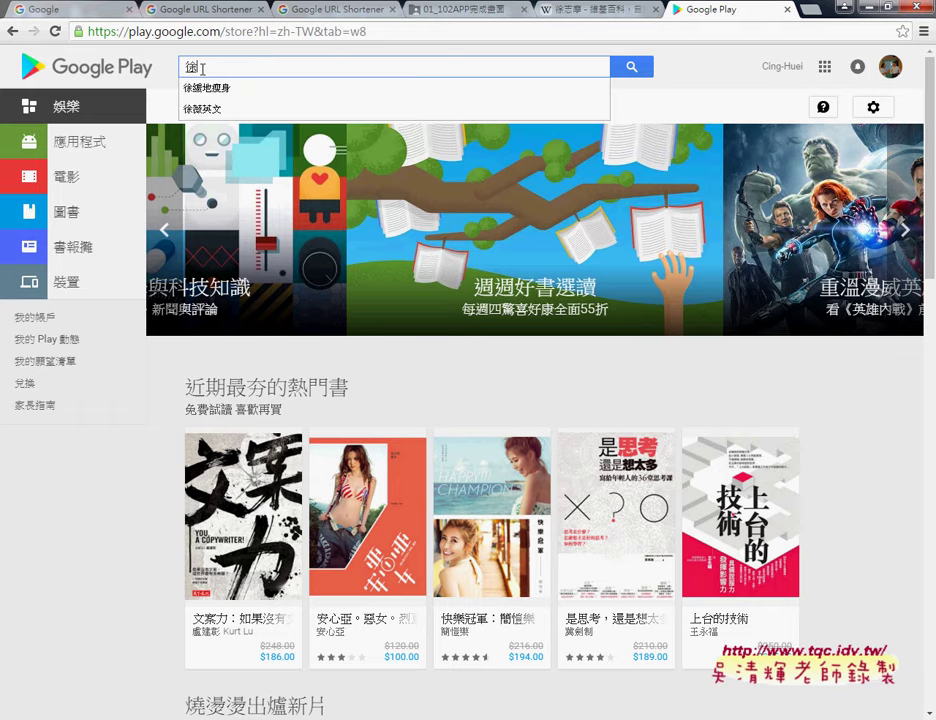
text(志)
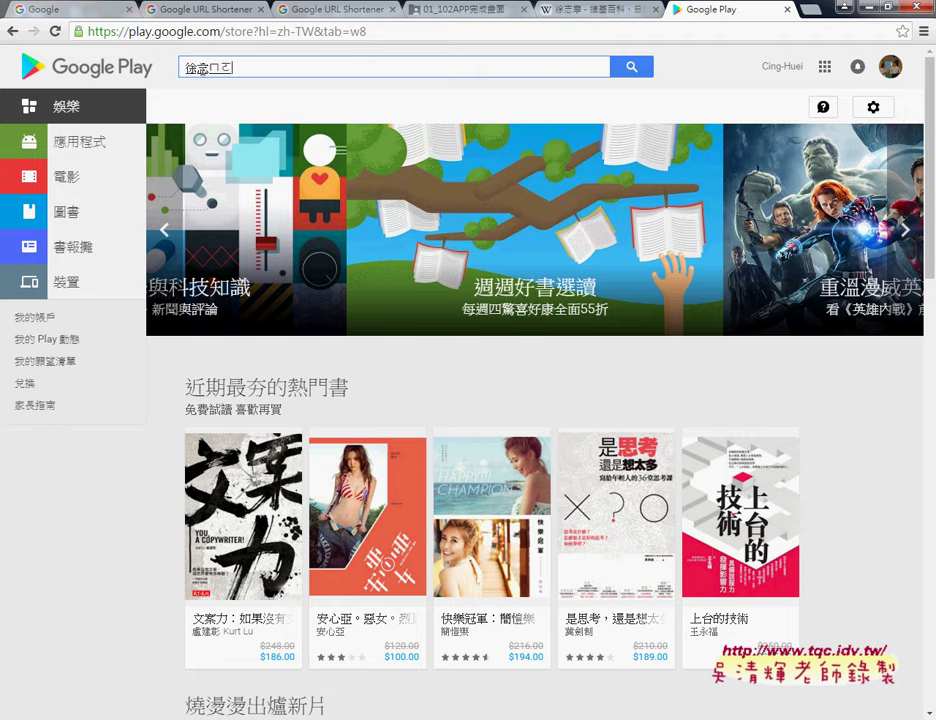
text(摩)
Step: Search the store for 徐志摩 and open the 徐志摩 education app's details page
click(636, 69)
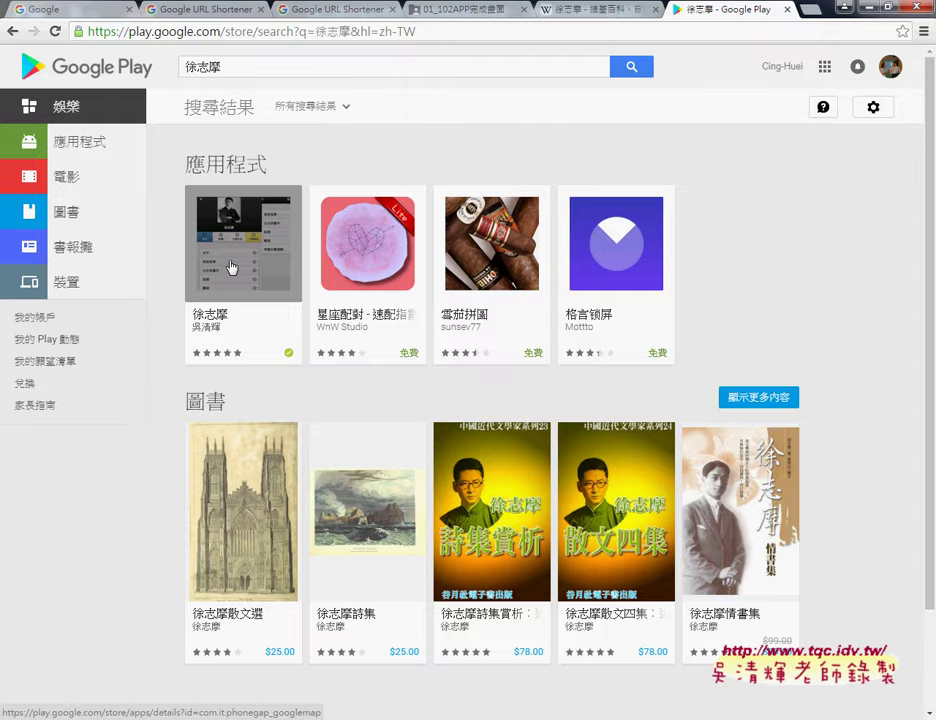
click(231, 267)
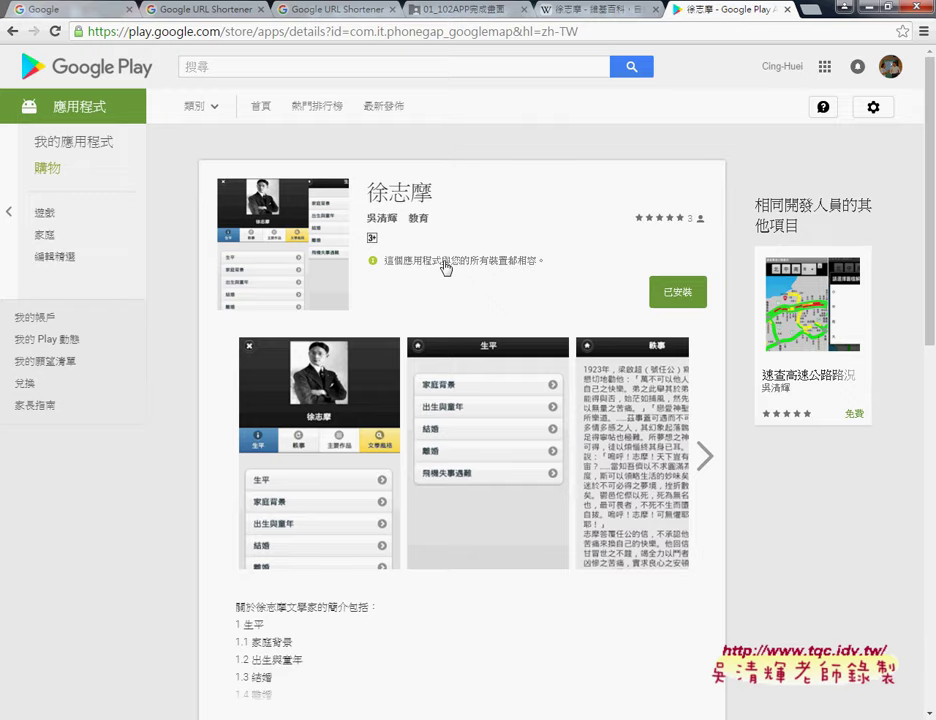
scroll(449, 268, down, 4)
scroll(449, 270, down, 2)
scroll(449, 270, down, 1)
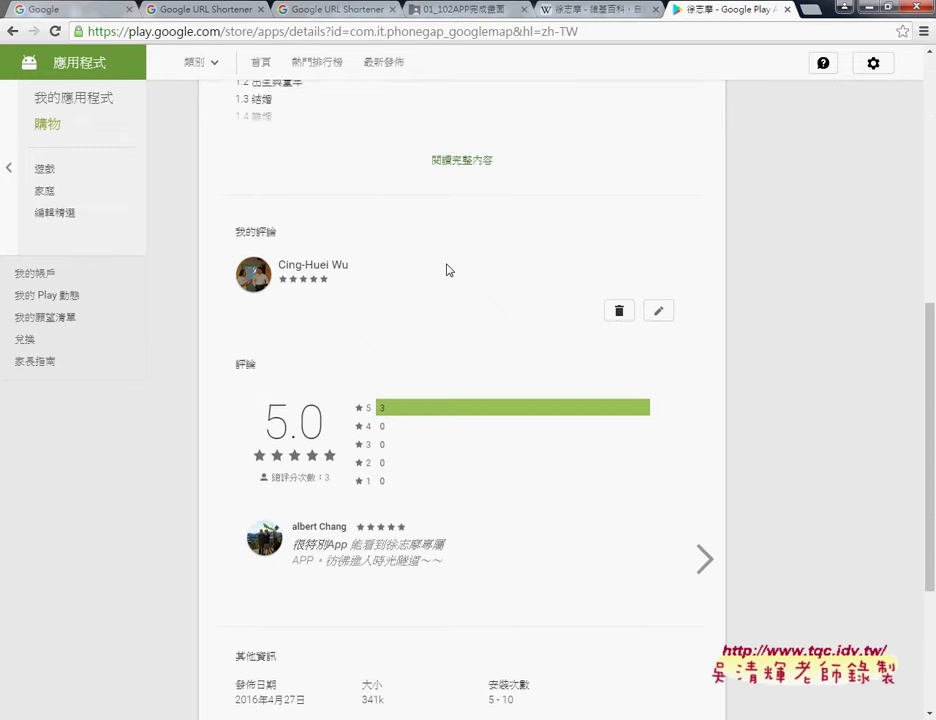
scroll(449, 270, down, 1)
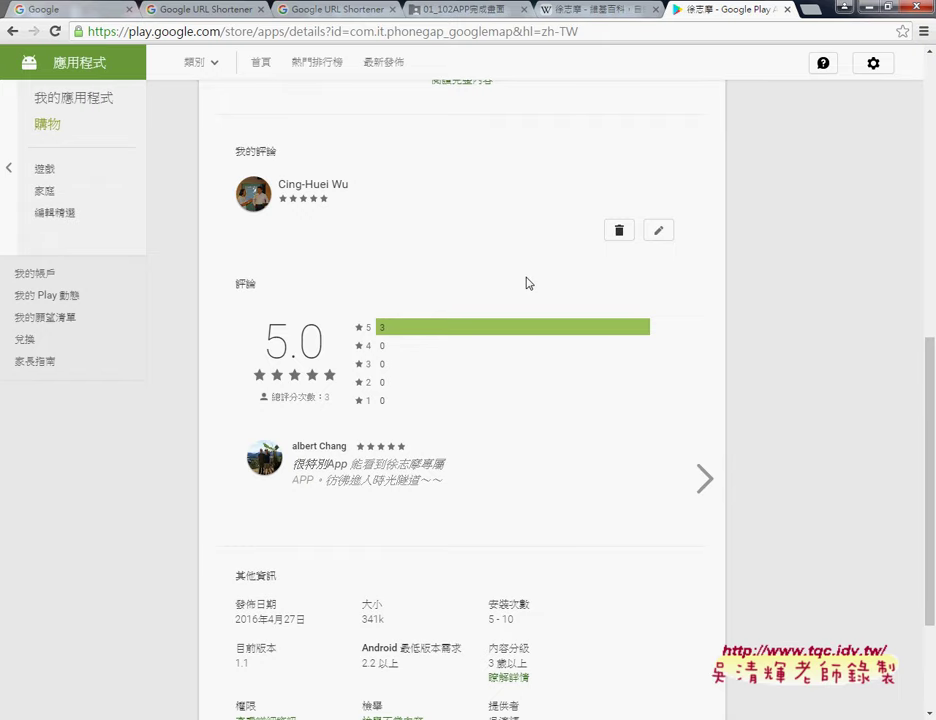
scroll(662, 306, down, 1)
scroll(712, 326, down, 2)
scroll(712, 324, up, 3)
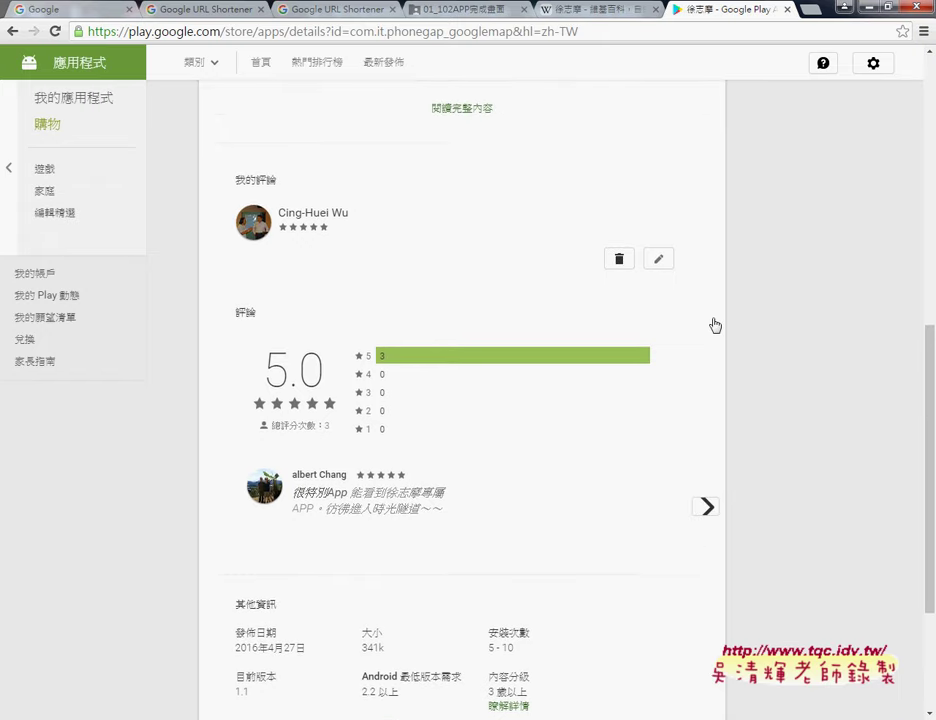
scroll(713, 323, up, 9)
scroll(713, 323, up, 1)
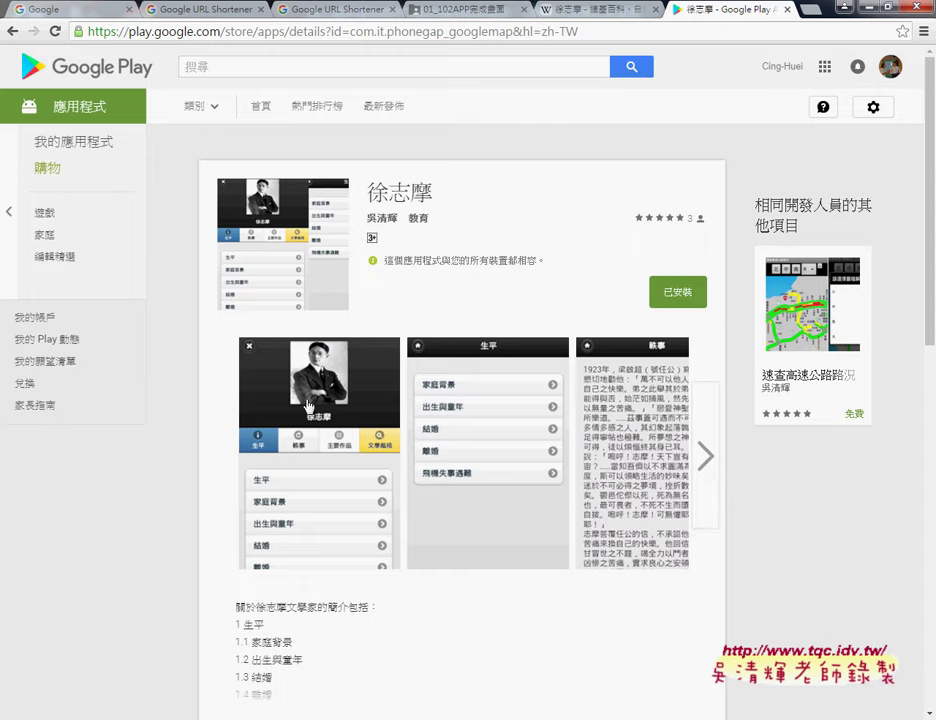
Step: View the app's first screenshot, the 生平 menu, enlarged, then return to the Wikipedia 徐志摩 article
click(372, 378)
scroll(672, 413, down, 3)
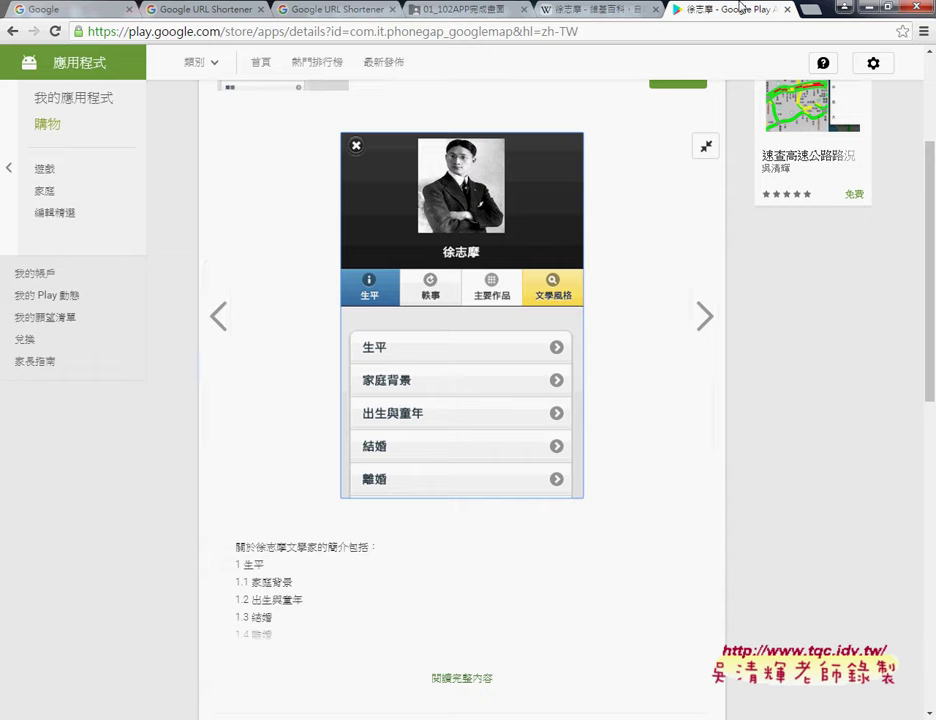
click(597, 11)
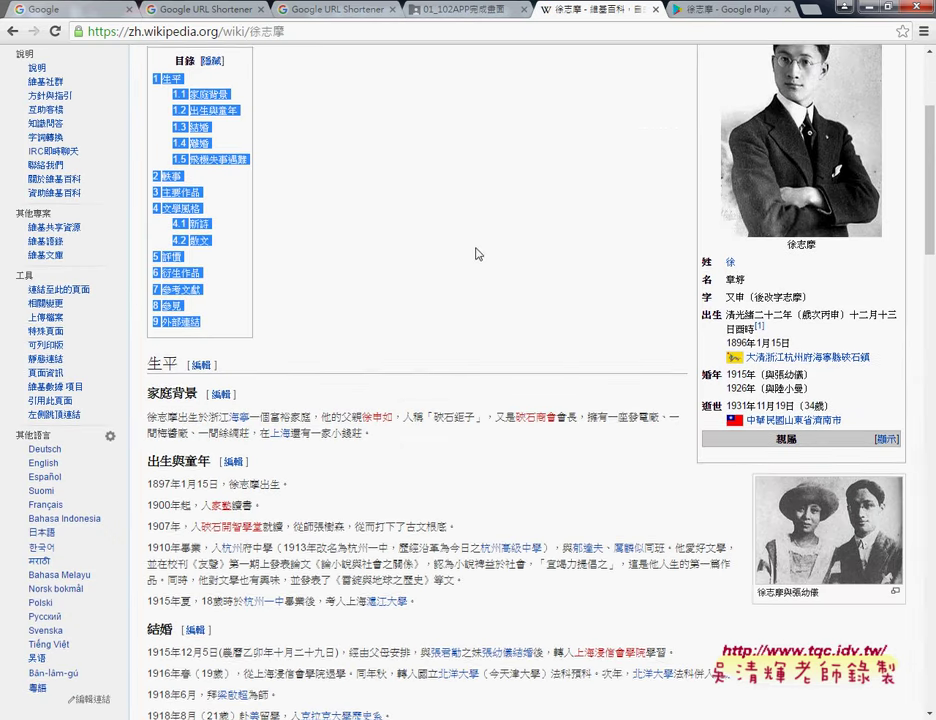
Step: Compare the Wikipedia 徐志摩 article with the app's enlarged 生平 menu screenshot on Google Play
scroll(476, 250, up, 3)
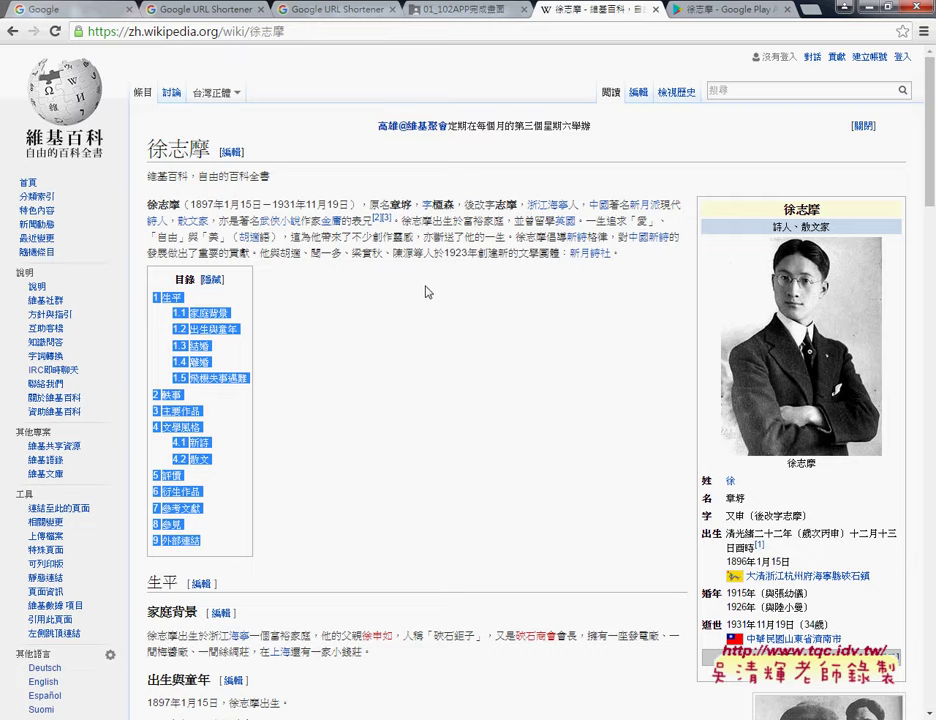
key(ctrl+Tab)
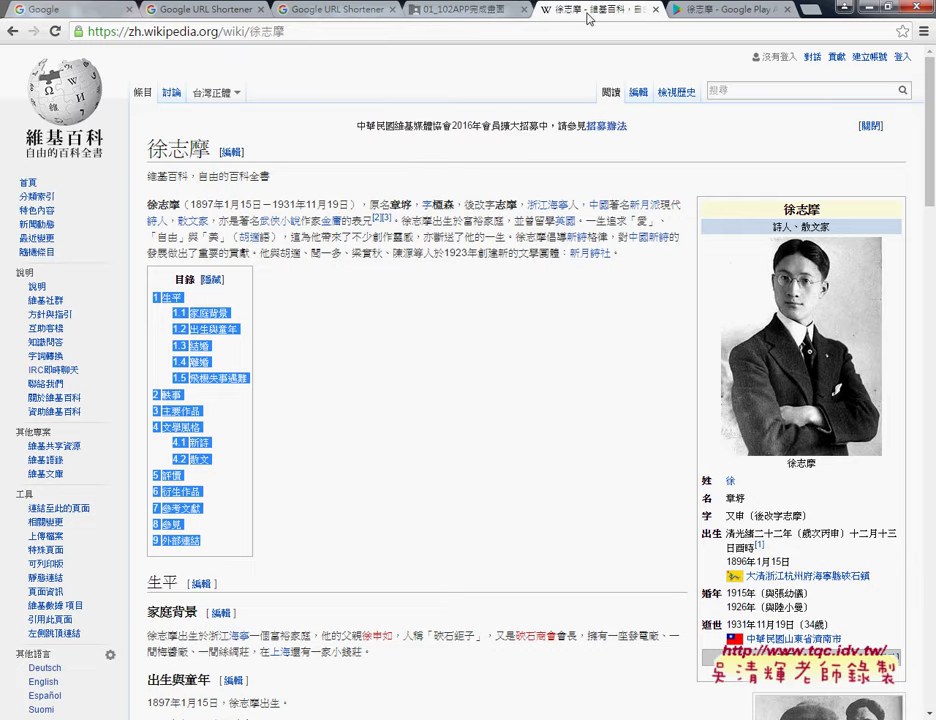
click(583, 13)
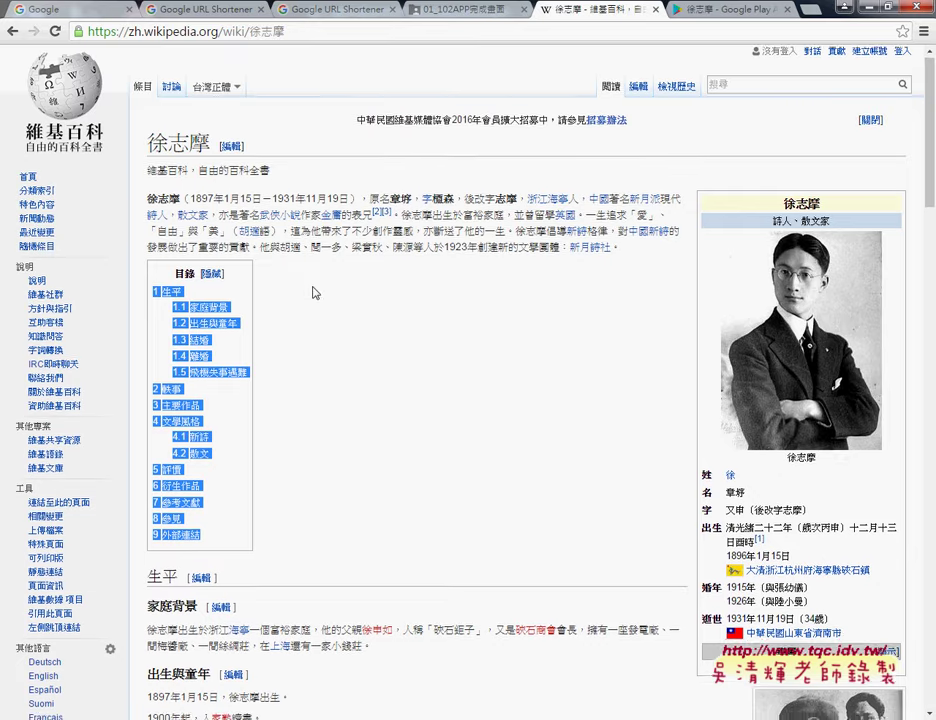
scroll(313, 290, down, 6)
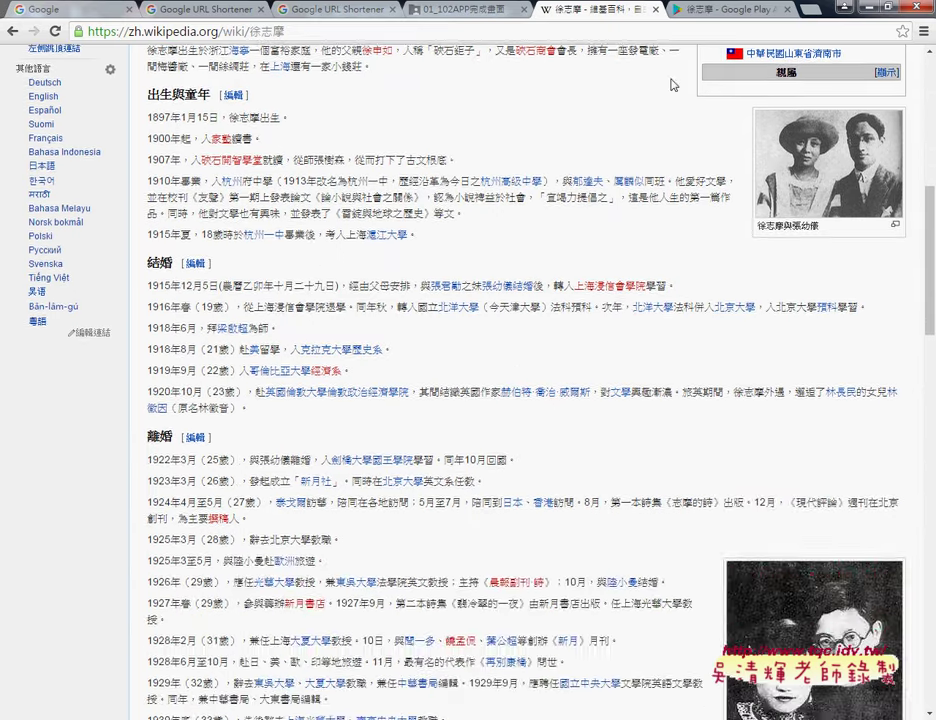
click(722, 13)
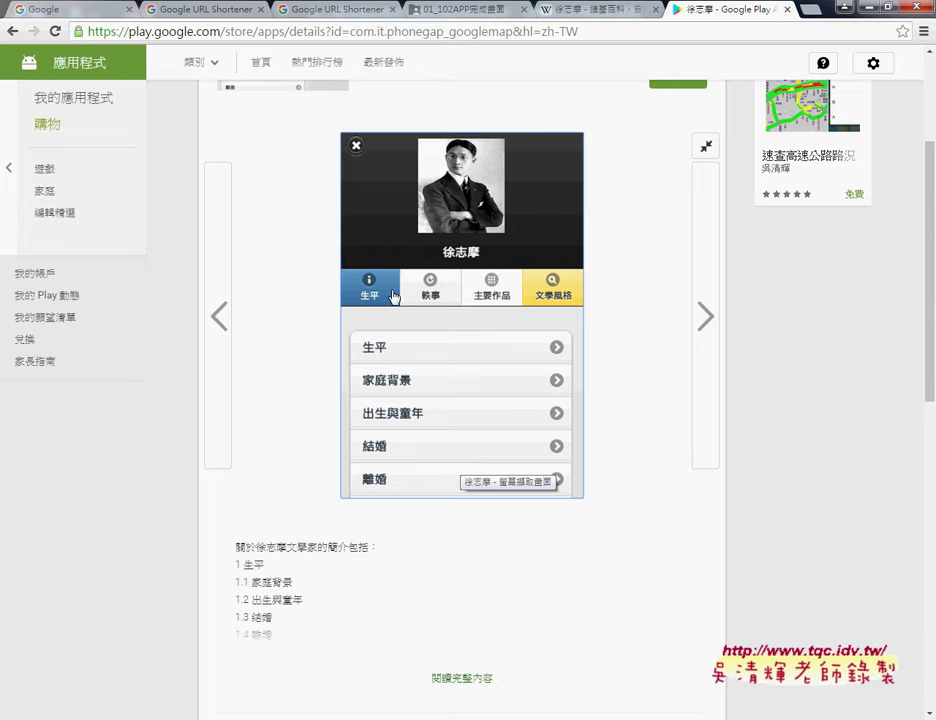
Step: Compare Wikipedia's contents, including the 生平 entry, with the app's 生平, 軼事, 主要作品, 文學風格 menu
click(595, 10)
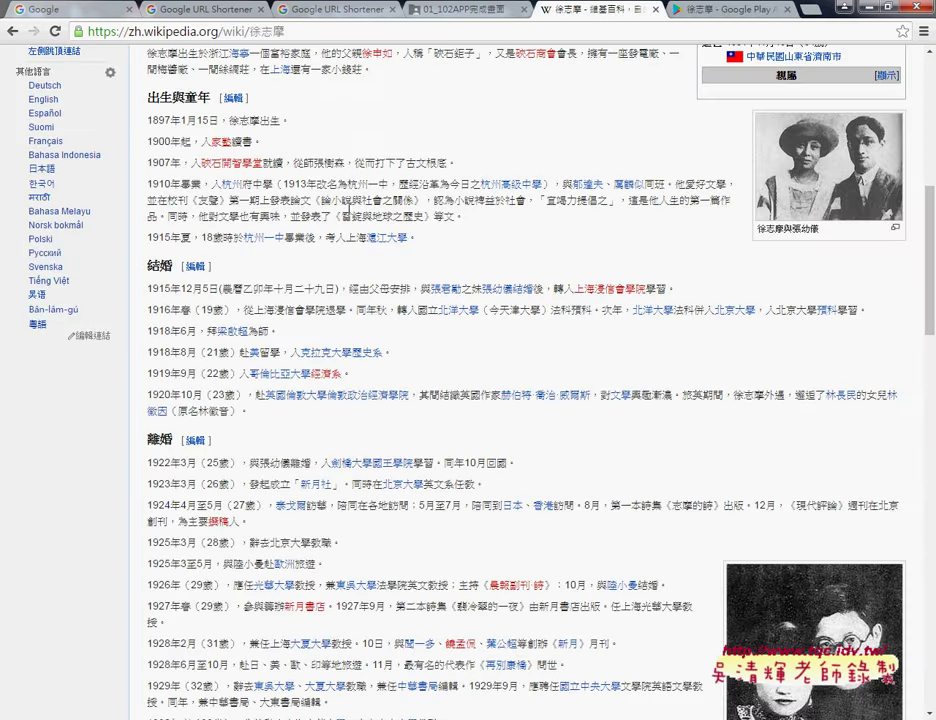
scroll(349, 219, up, 5)
click(303, 192)
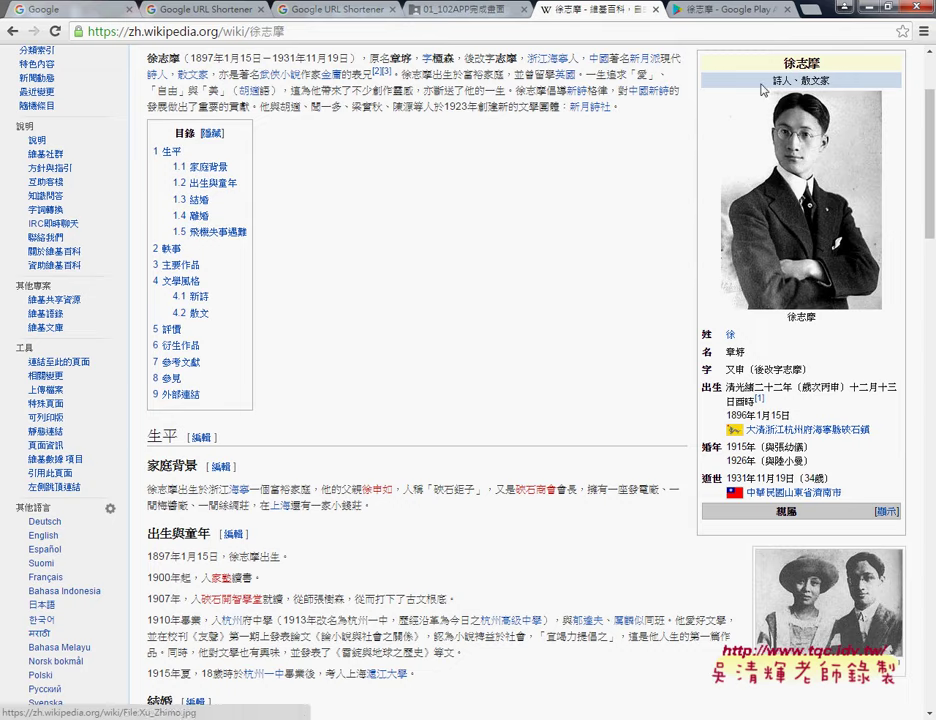
click(727, 12)
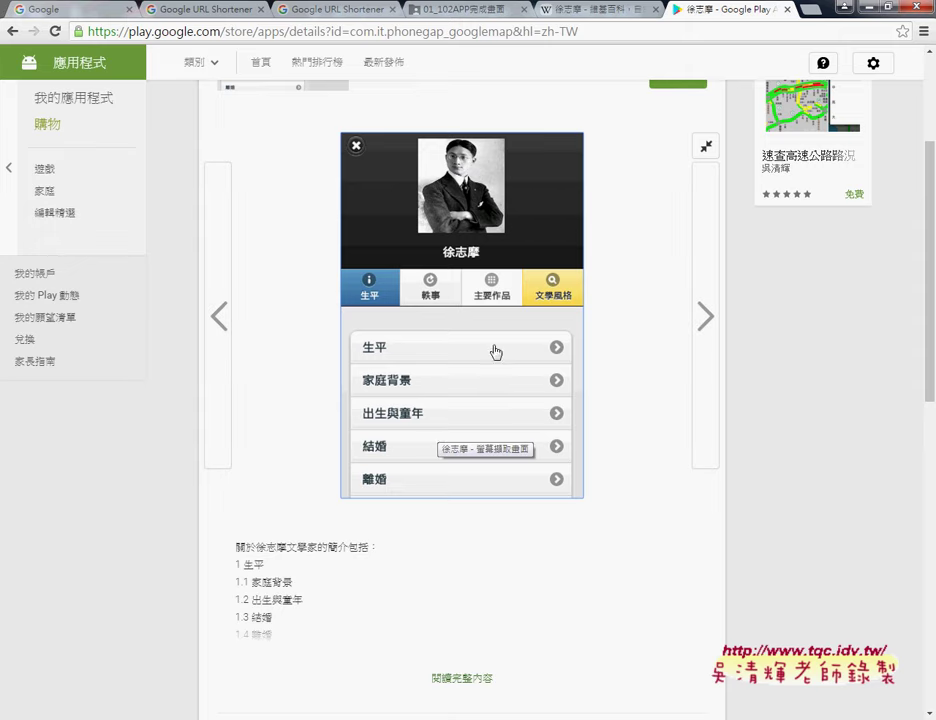
key(ctrl+shift+Tab)
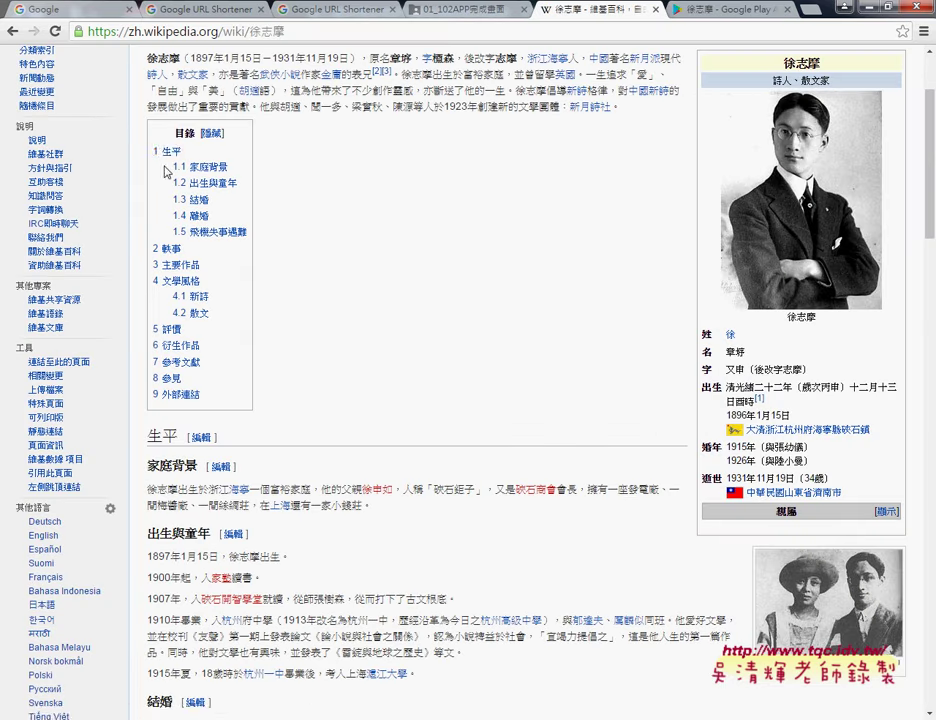
drag(186, 150, 162, 152)
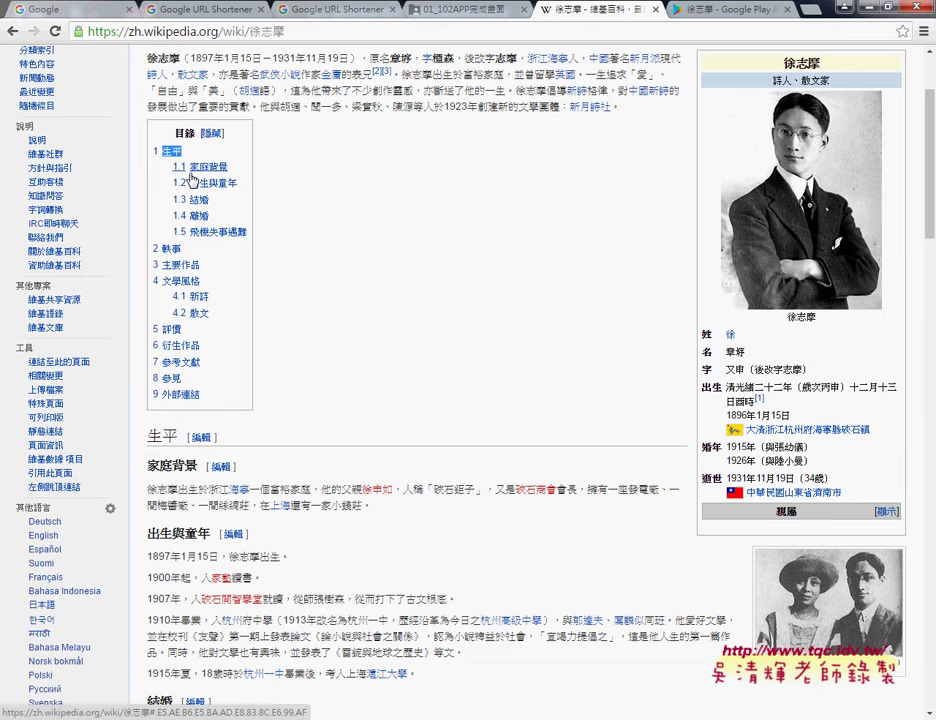
click(214, 155)
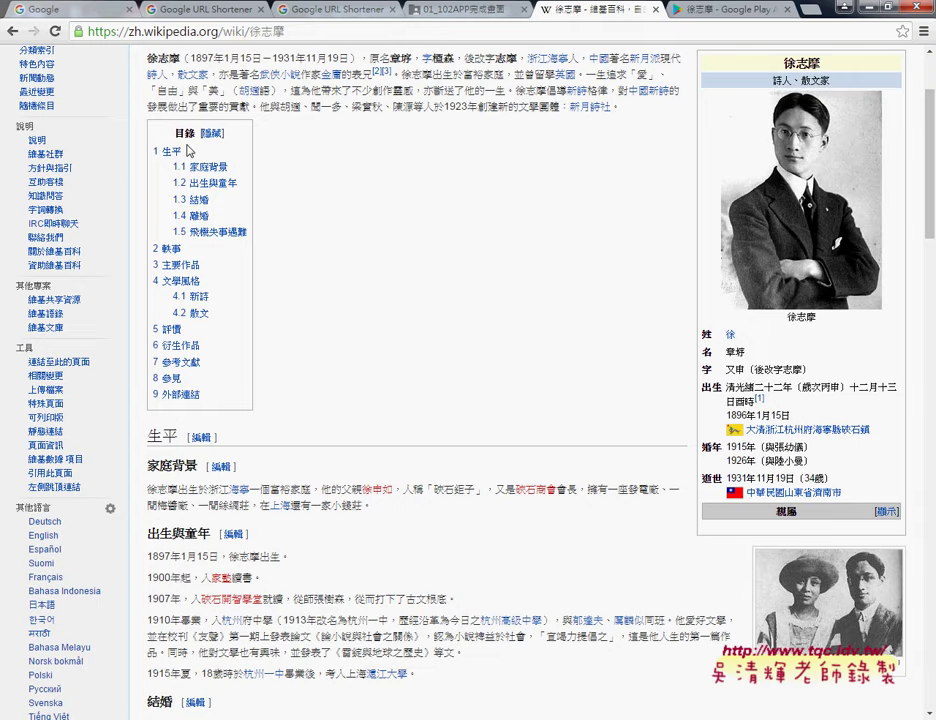
click(715, 10)
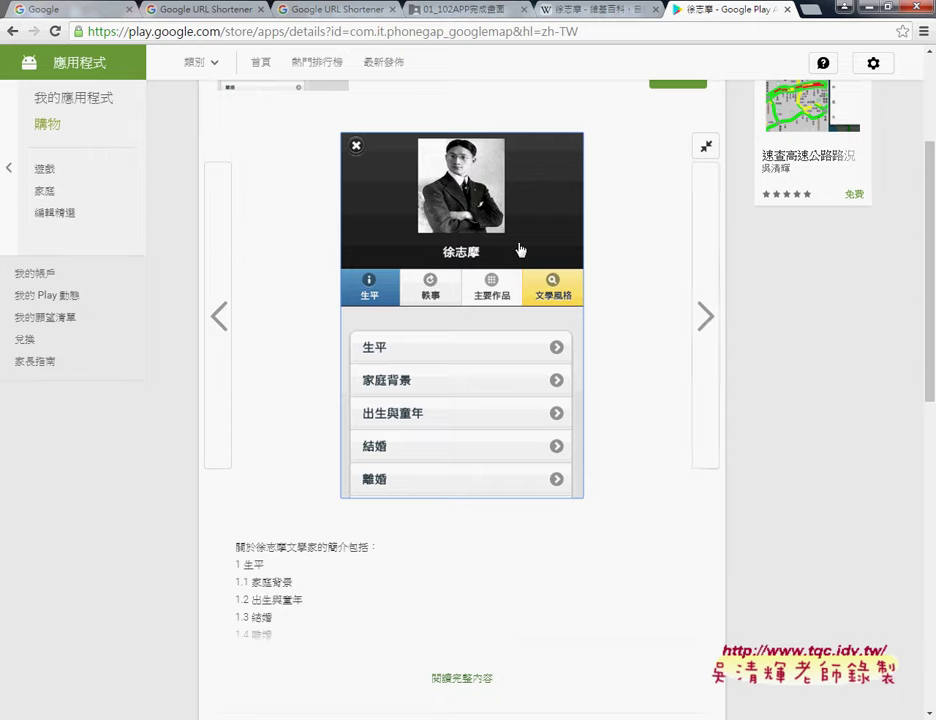
Step: Advance the app's screenshot carousel two places to the 軼事 text page
scroll(520, 250, down, 1)
click(706, 245)
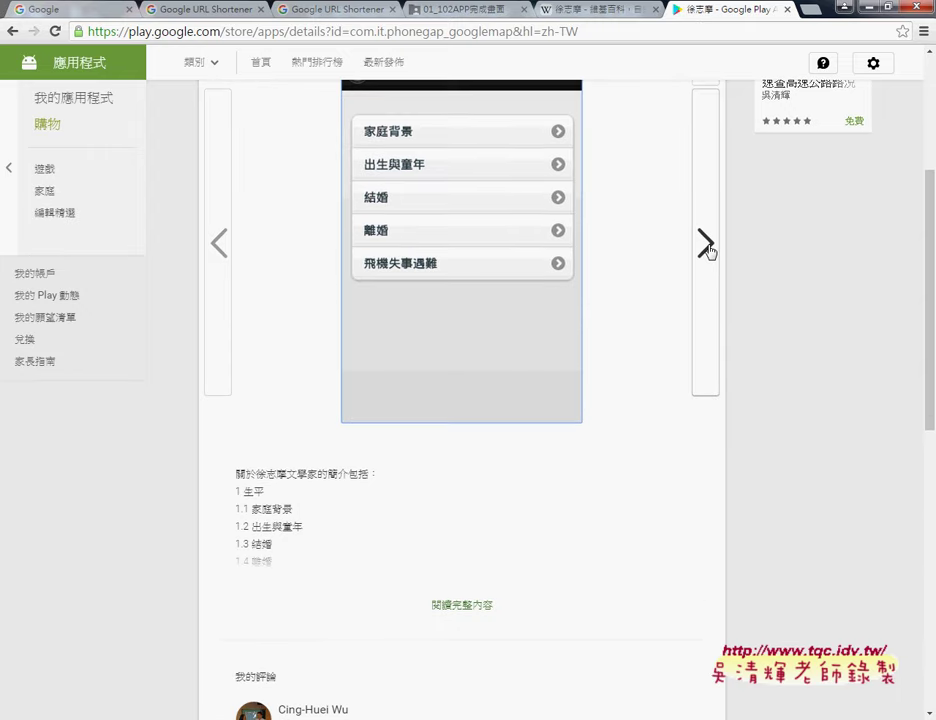
click(700, 250)
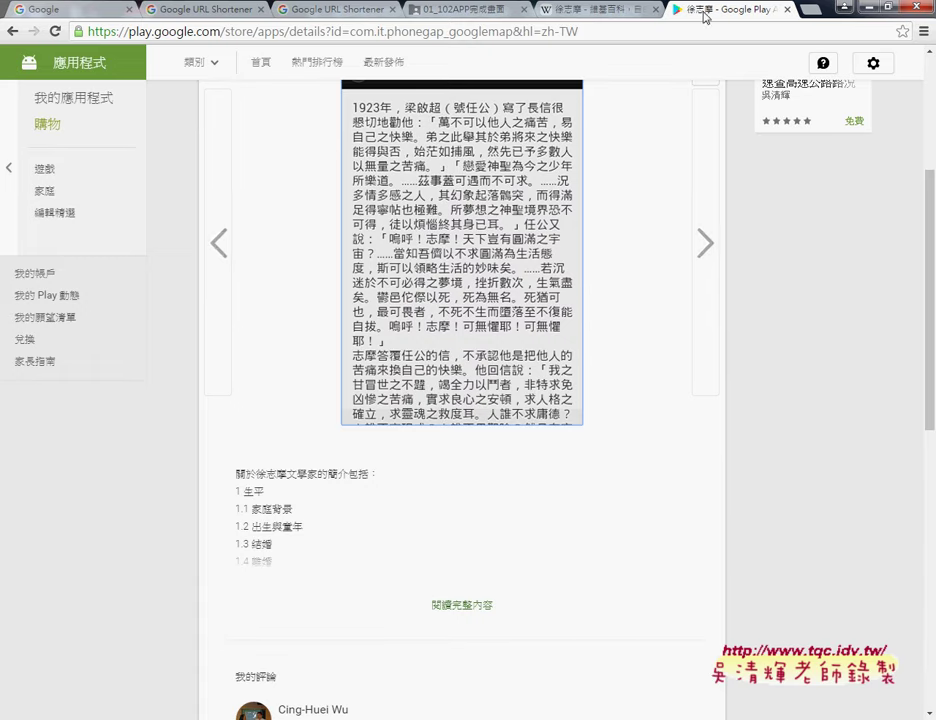
Step: Match the 軼事 screenshot against Wikipedia's 軼事 section, then return to the Google Drive preview
click(575, 10)
scroll(540, 235, down, 5)
scroll(557, 256, down, 3)
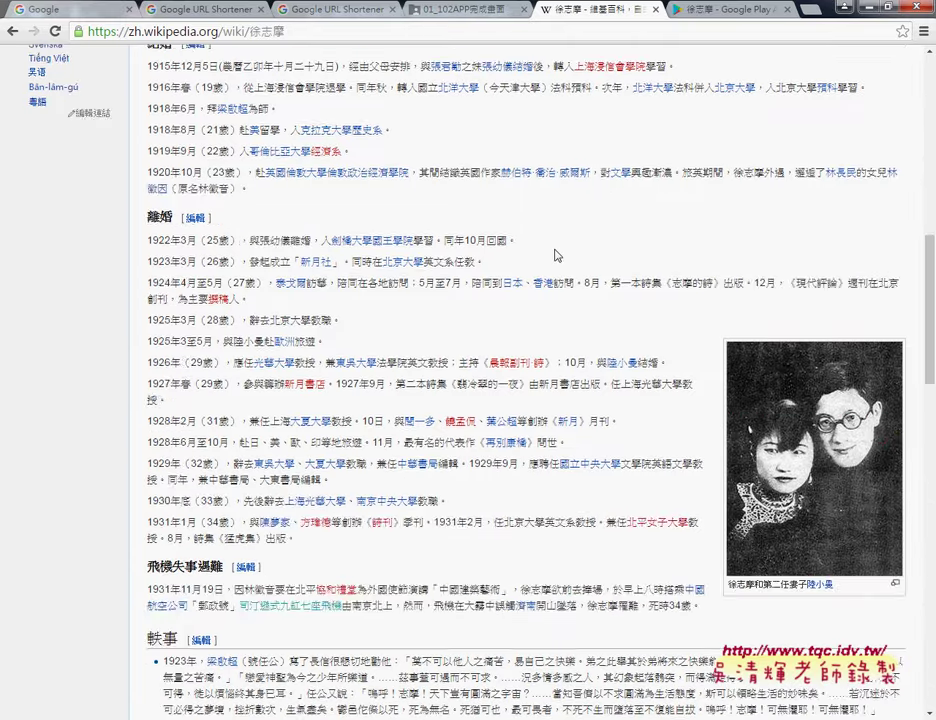
scroll(556, 257, down, 3)
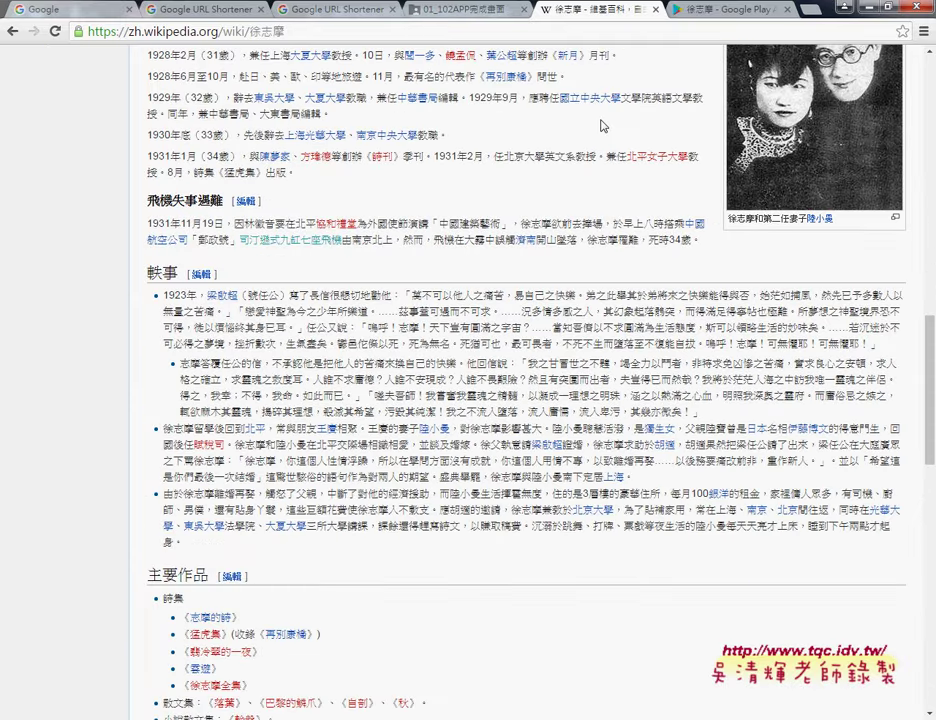
click(725, 9)
scroll(665, 207, down, 1)
scroll(665, 207, down, 1)
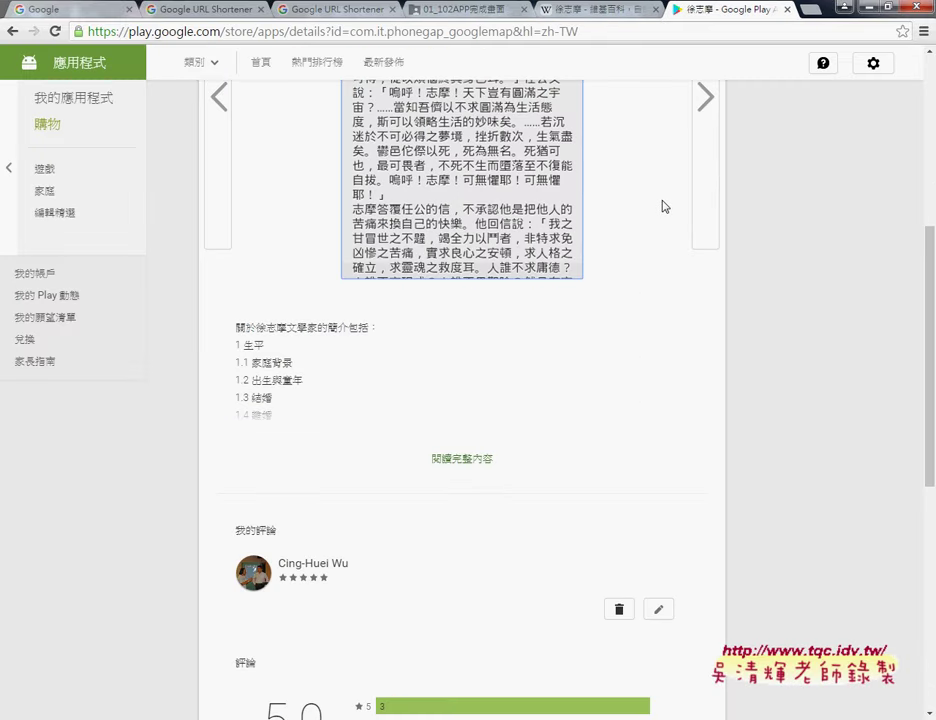
scroll(662, 205, up, 3)
scroll(662, 205, up, 2)
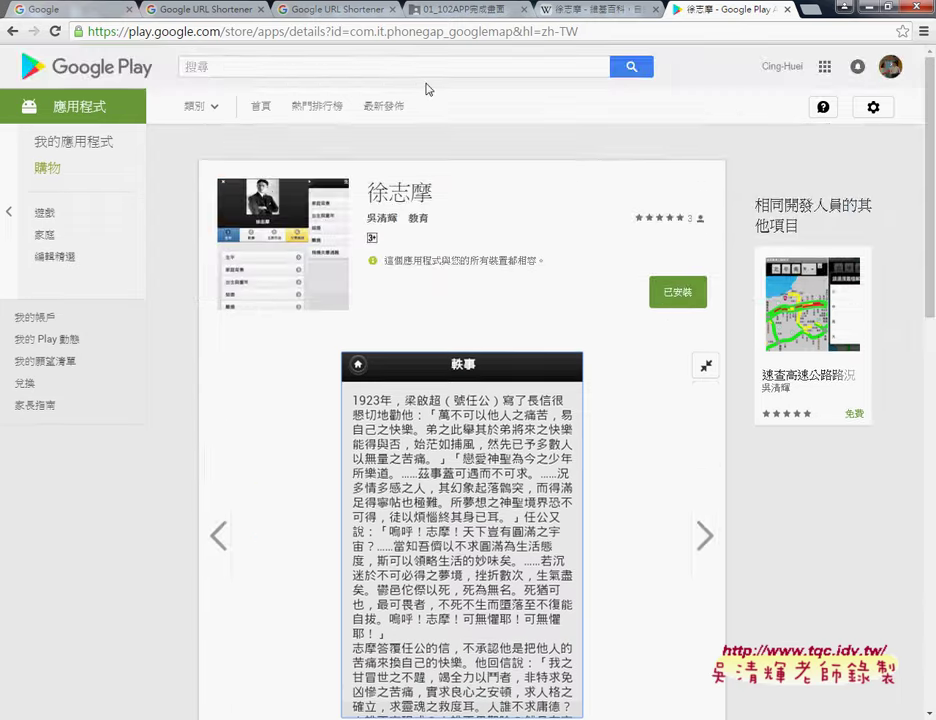
click(460, 10)
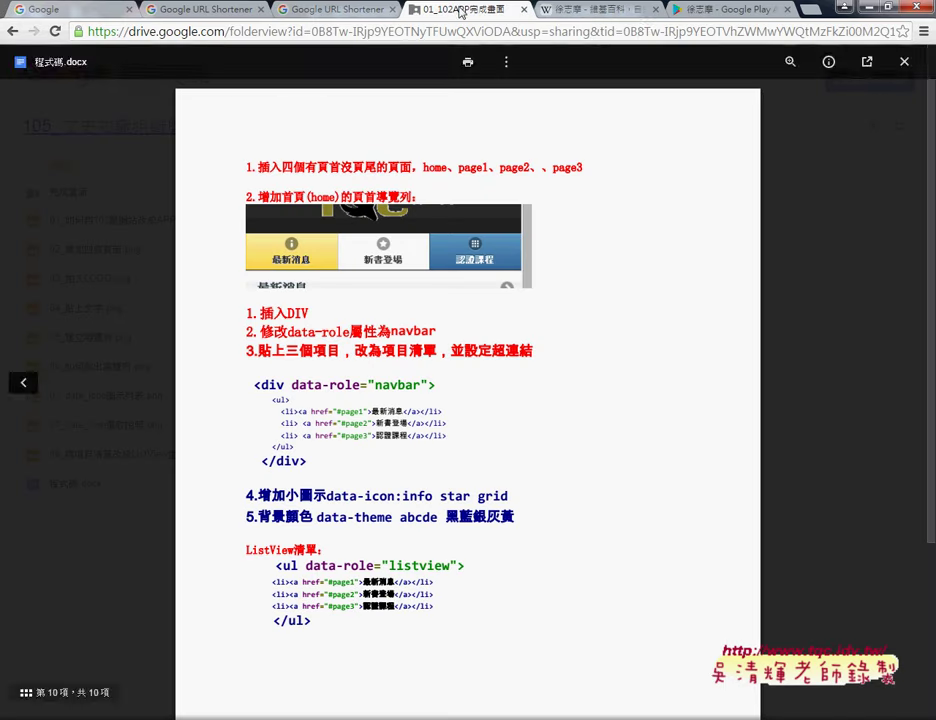
Step: Close the 程式碼.docx preview and navigate 105_文史知識組織與建構 > 02_APP設計 > _雲端白板
click(904, 61)
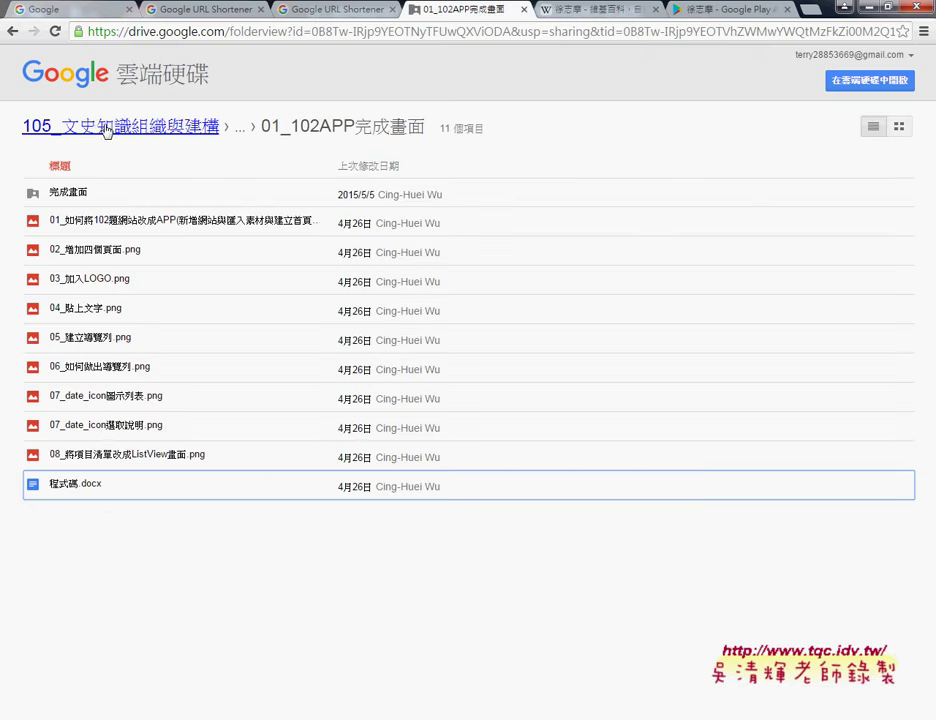
click(143, 128)
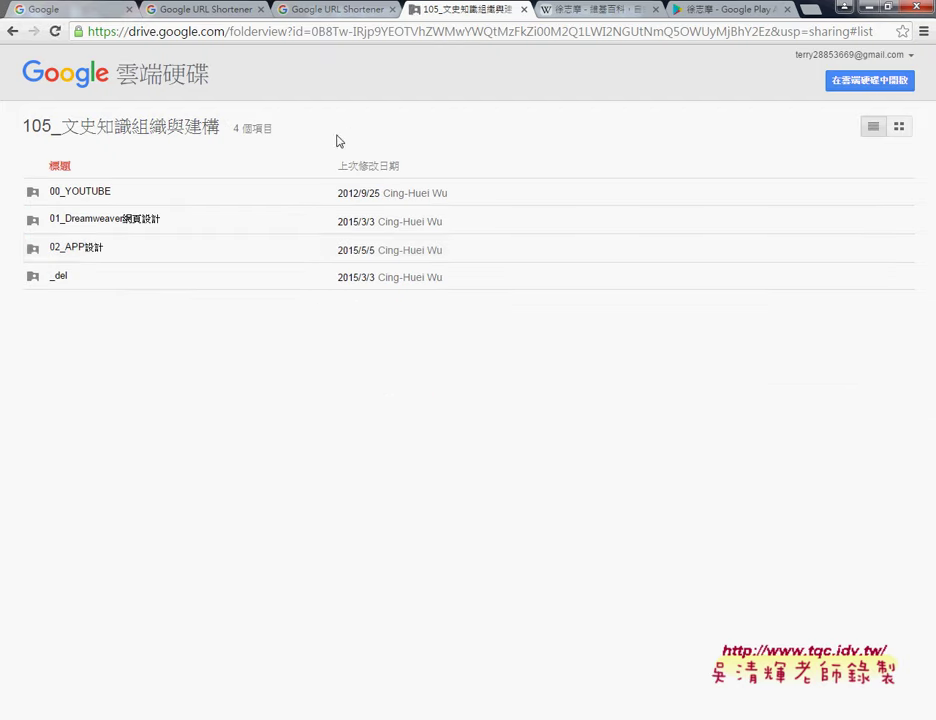
click(87, 255)
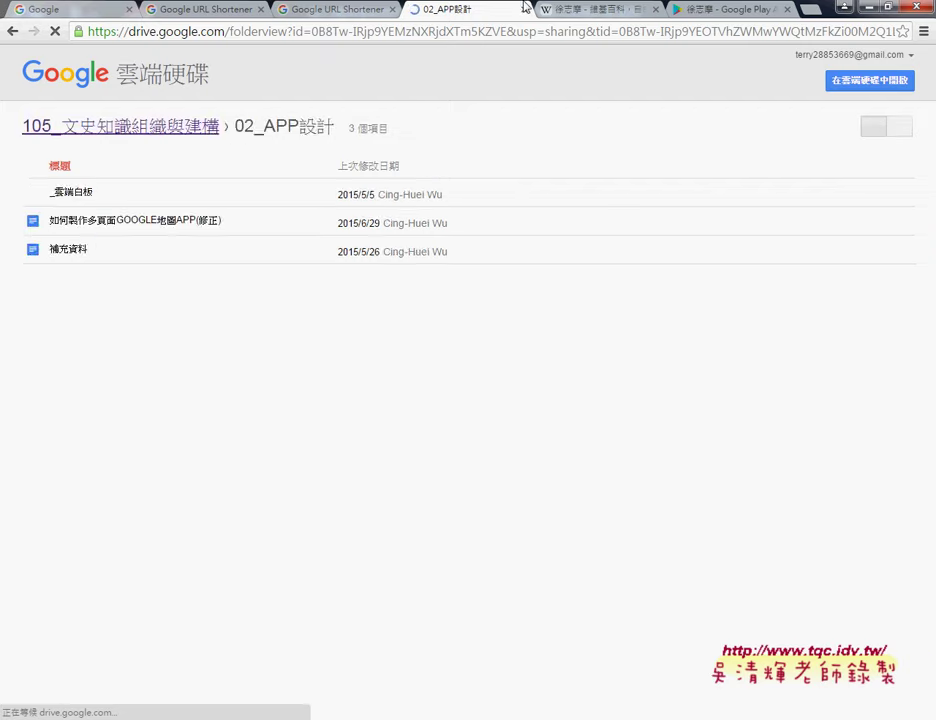
click(590, 14)
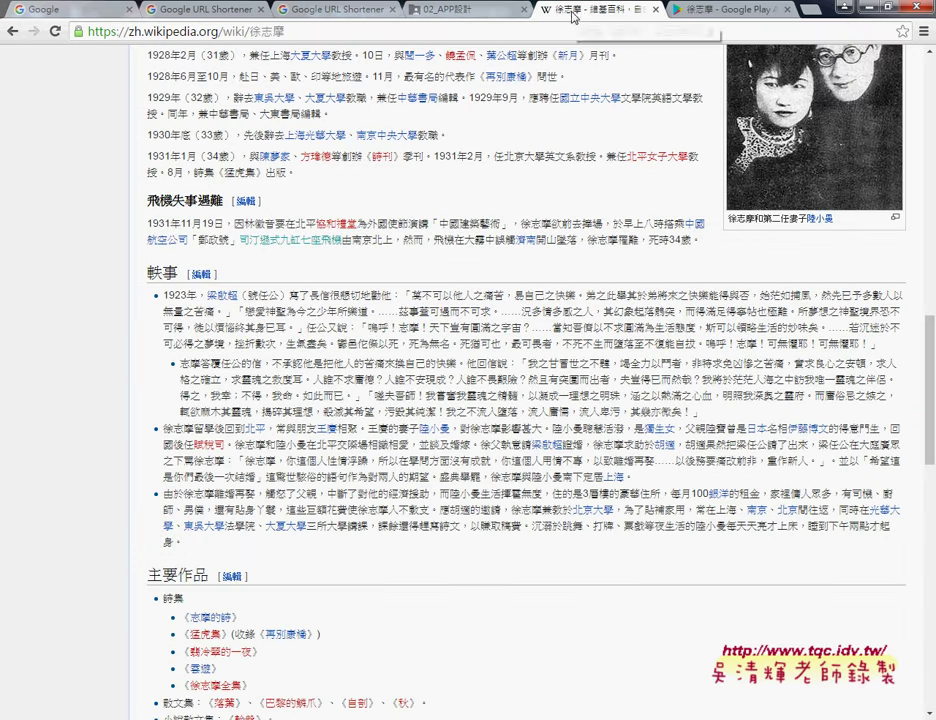
click(451, 12)
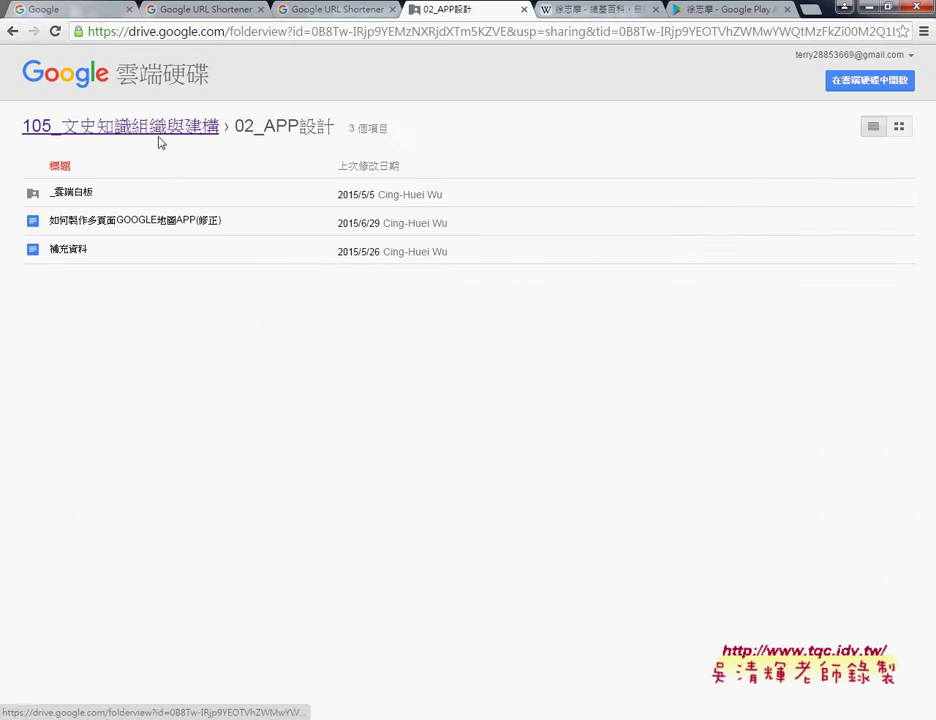
click(84, 201)
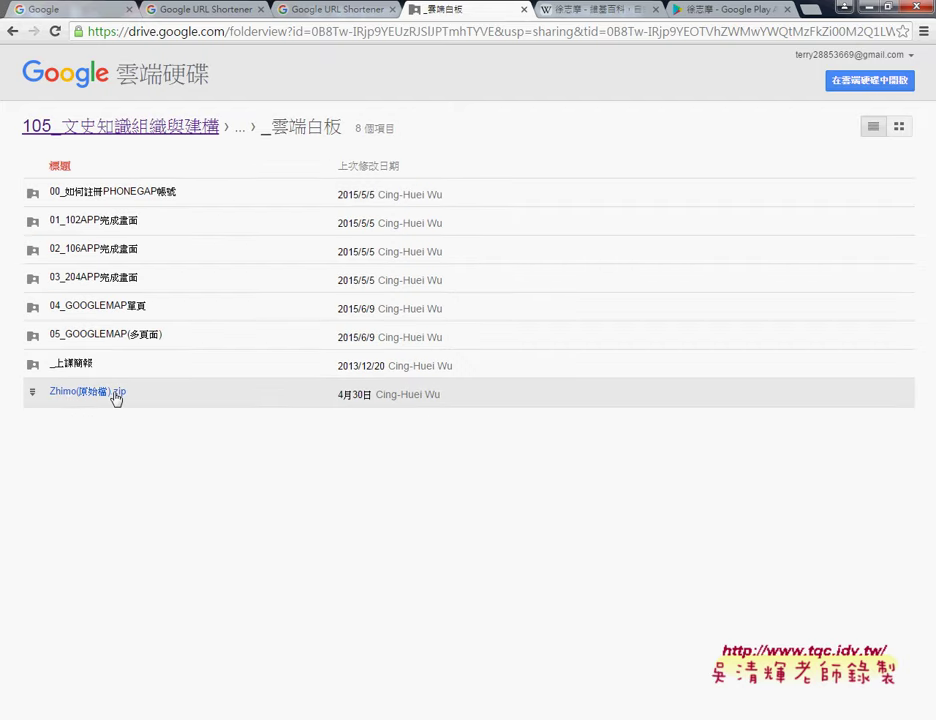
Step: Preview Zhimo(原始檔).zip, which contains a single Zhimo folder
click(116, 398)
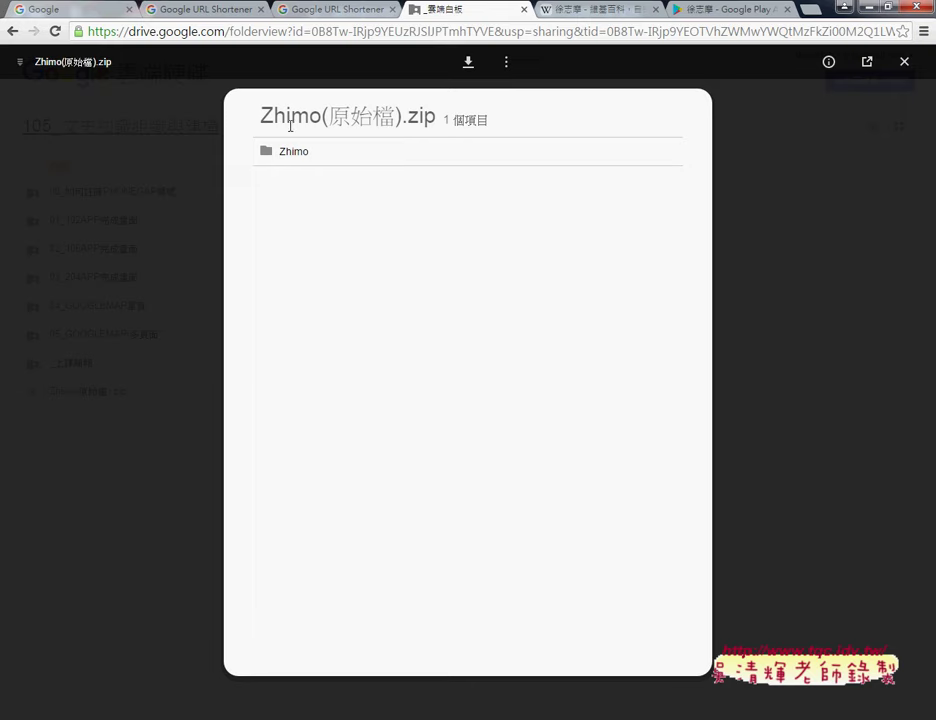
drag(320, 118, 264, 124)
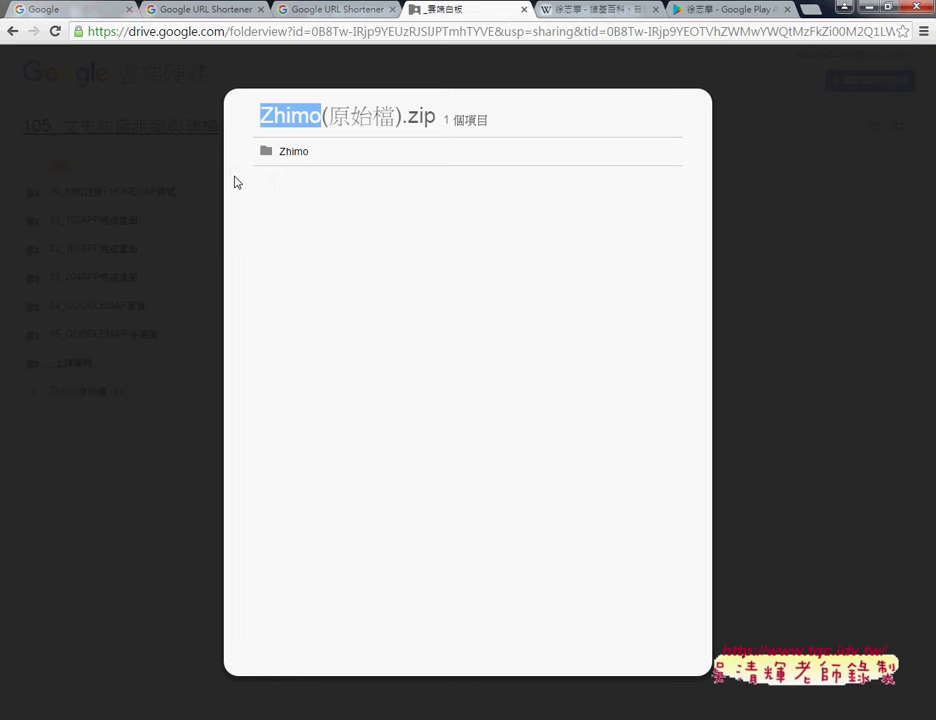
mouse_move(476, 78)
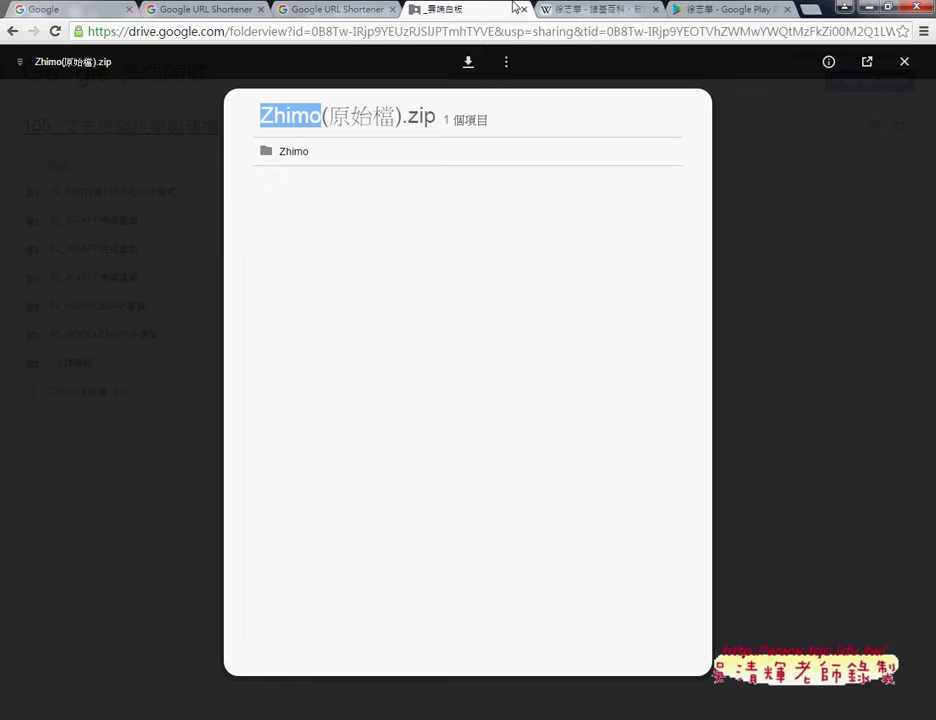
Step: Download Zhimo(原始檔).zip from the Drive preview toolbar
click(470, 67)
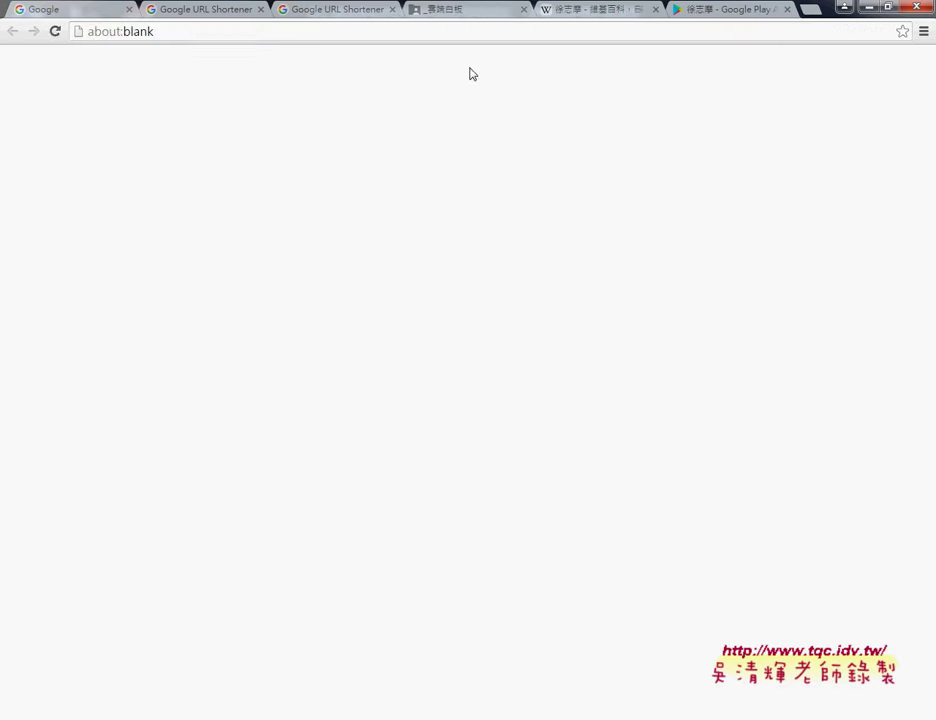